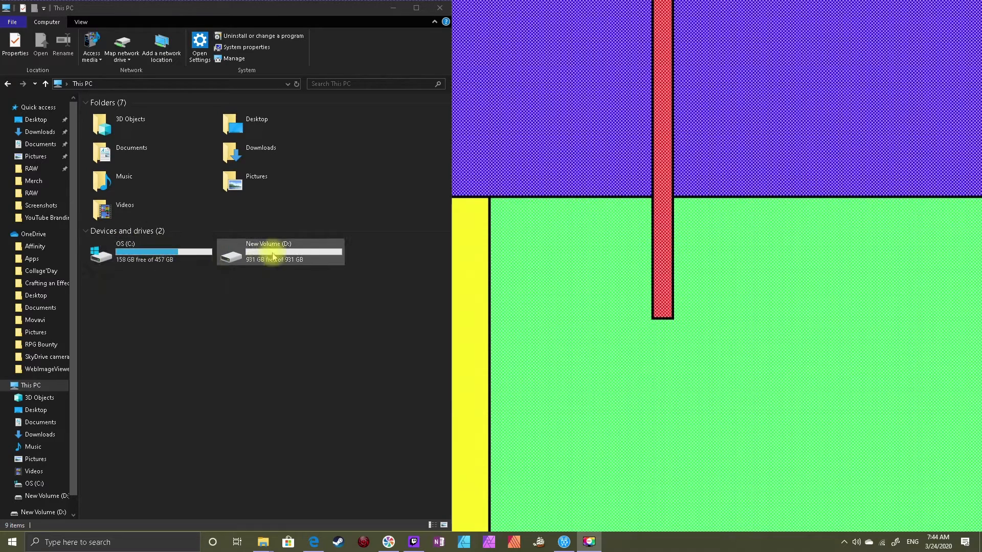
# Check the contents of the New Volume (D:) drive and return to This PC
pyautogui.click(300, 256)
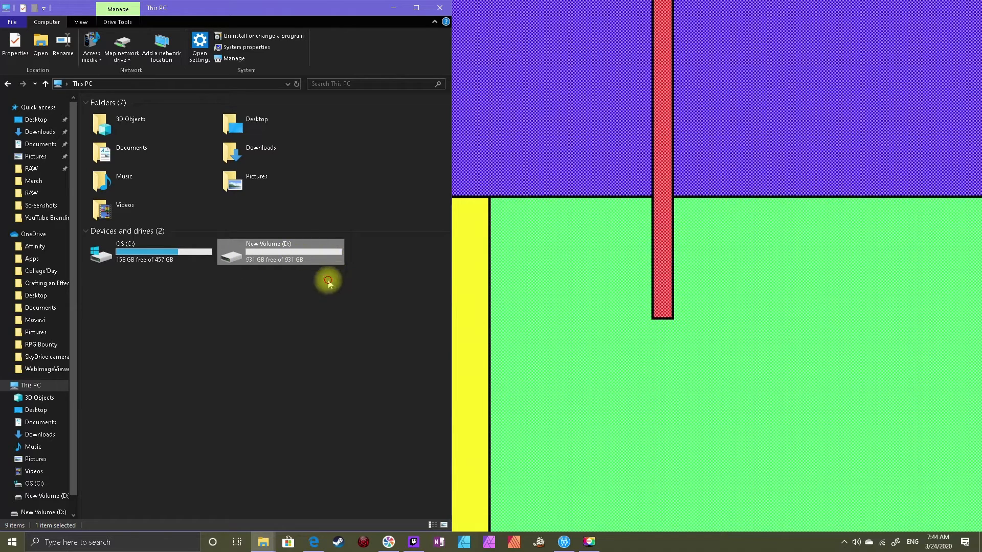
pyautogui.click(329, 279)
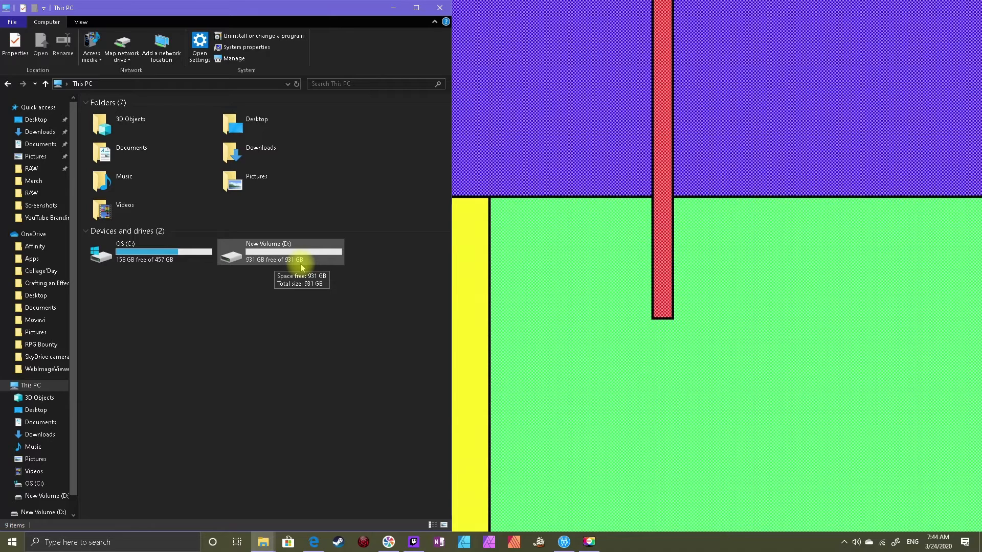
pyautogui.click(286, 258)
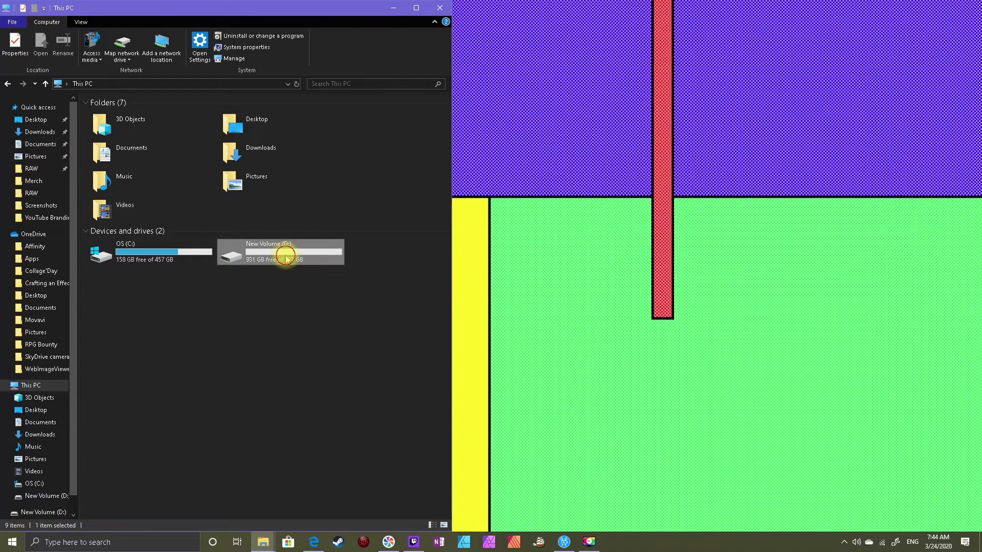
pyautogui.doubleClick(286, 258)
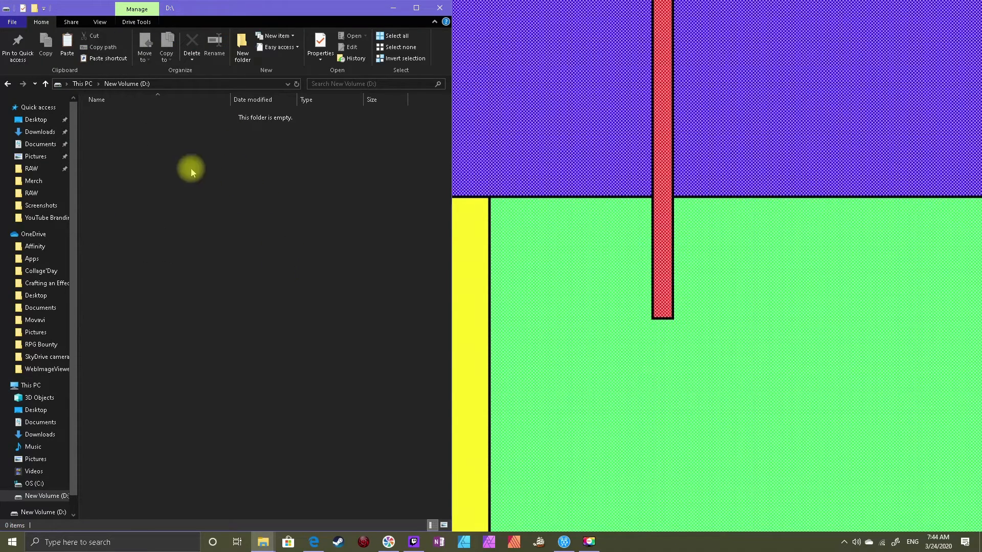
pyautogui.click(82, 84)
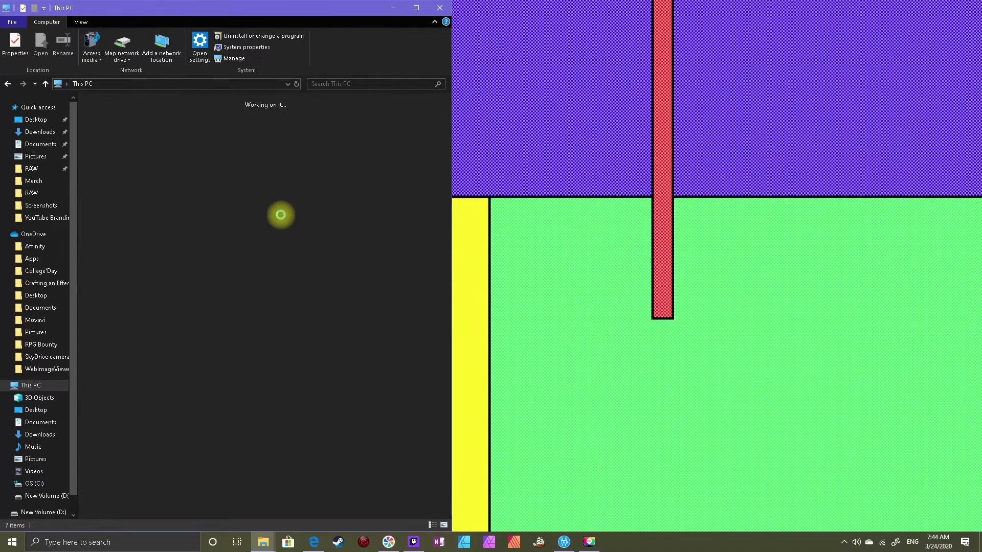
pyautogui.click(361, 289)
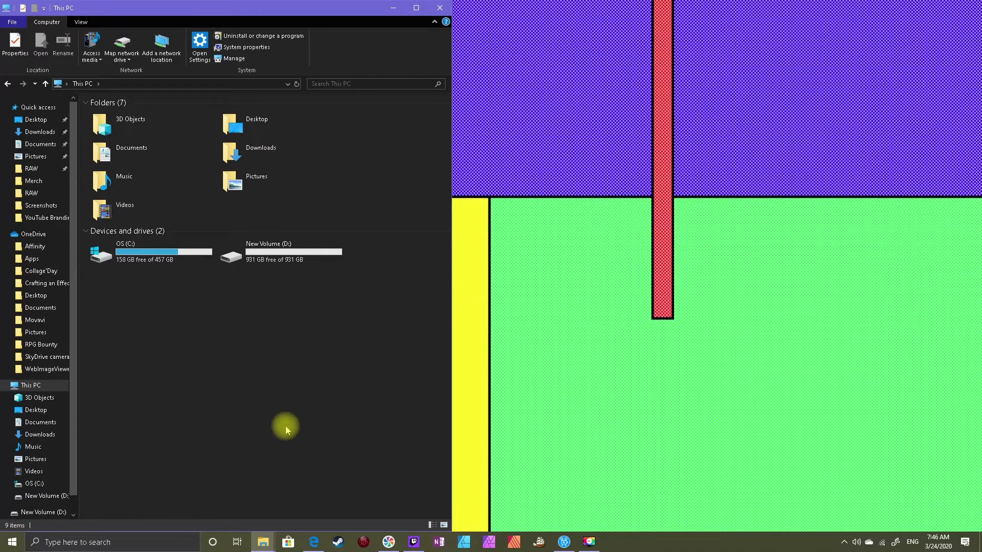
# Search Windows for "disk ma", open Disk Management, and move its window so both drives in This PC can be seen
pyautogui.click(93, 546)
pyautogui.write('d')
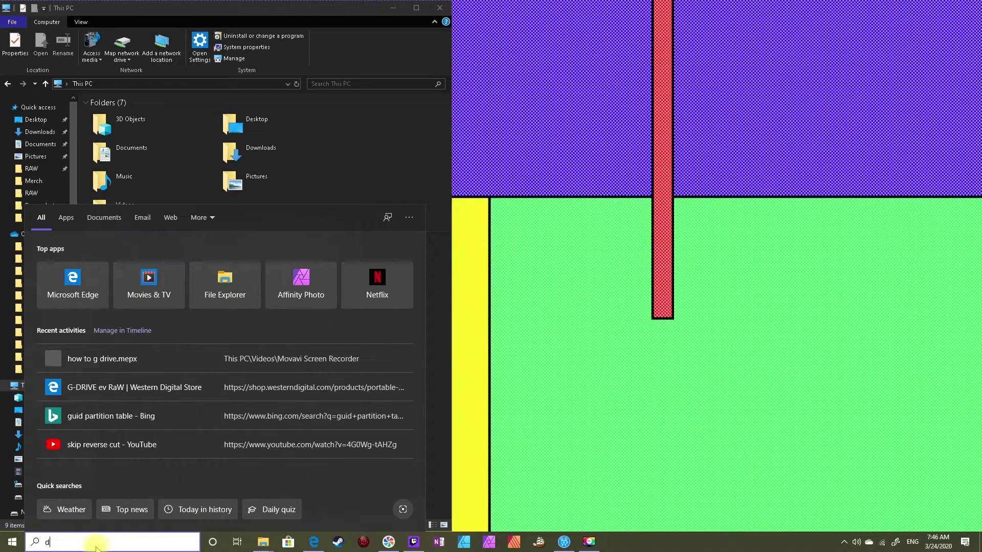
pyautogui.write('isk ma')
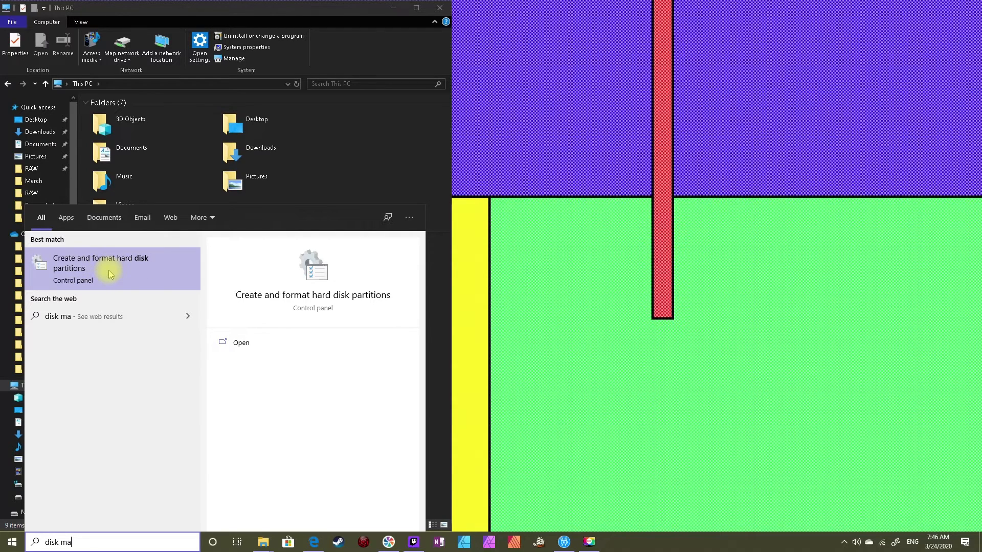
pyautogui.click(109, 274)
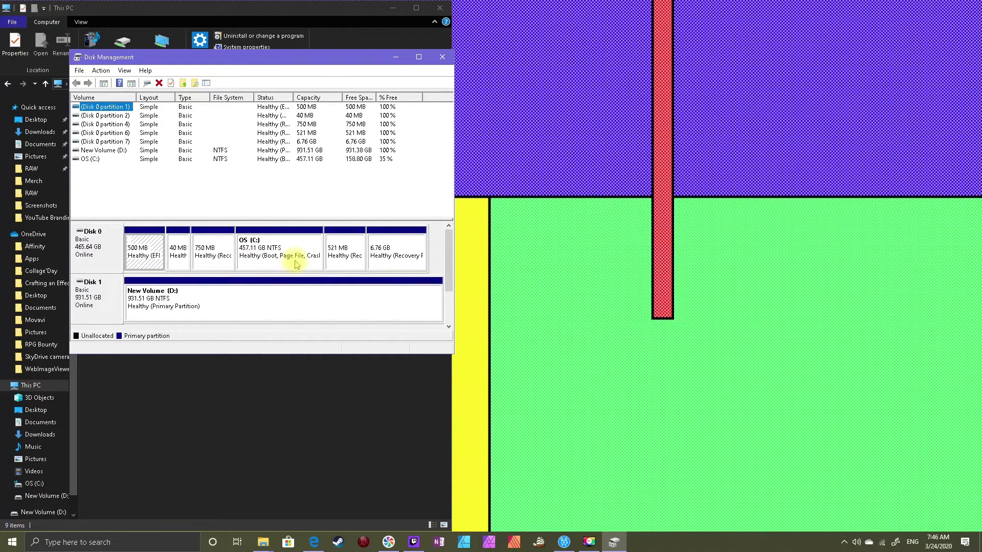
pyautogui.moveTo(300, 64); pyautogui.dragTo(532, 105)
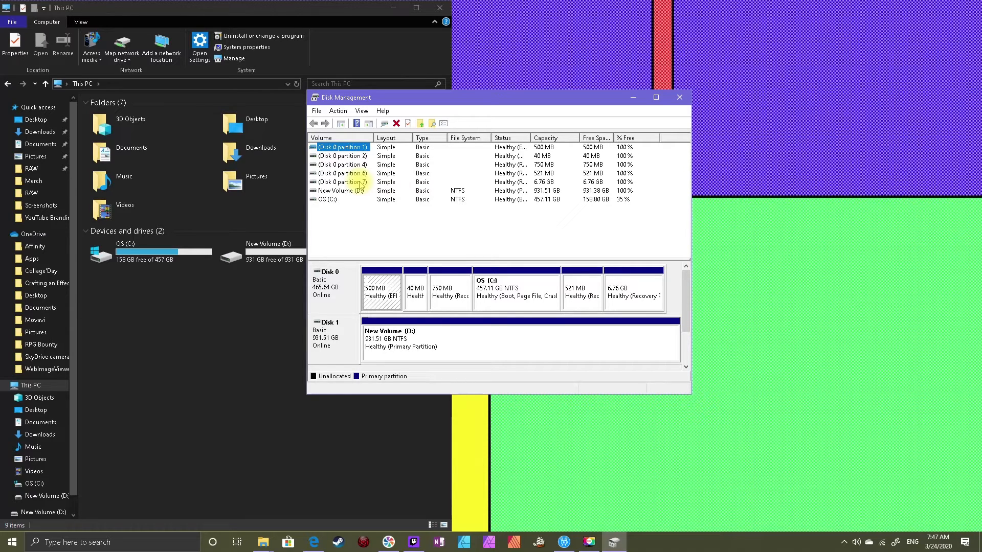
# Examine how each listed Disk 0 partition and the OS (C:) volume correspond to the blocks in the disk map
pyautogui.click(352, 156)
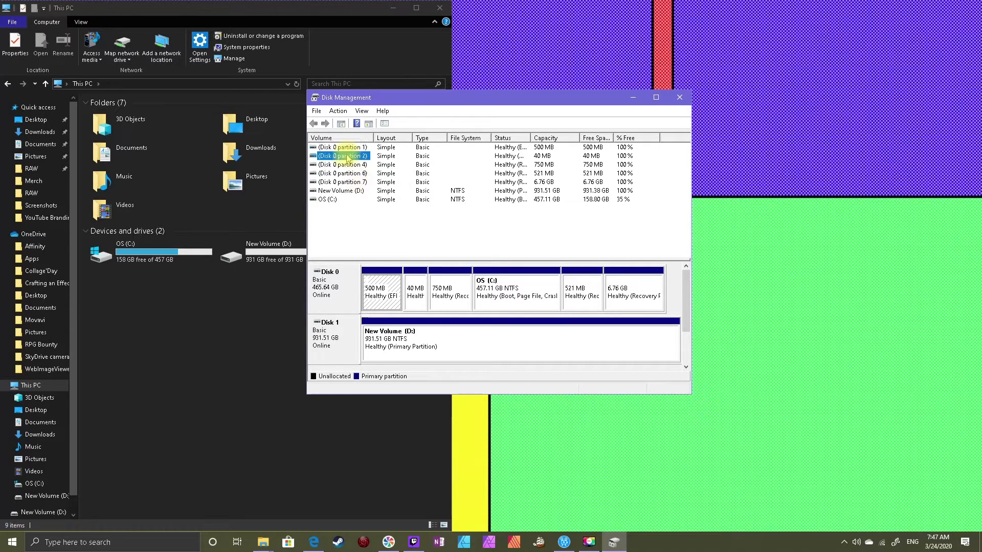
pyautogui.click(349, 165)
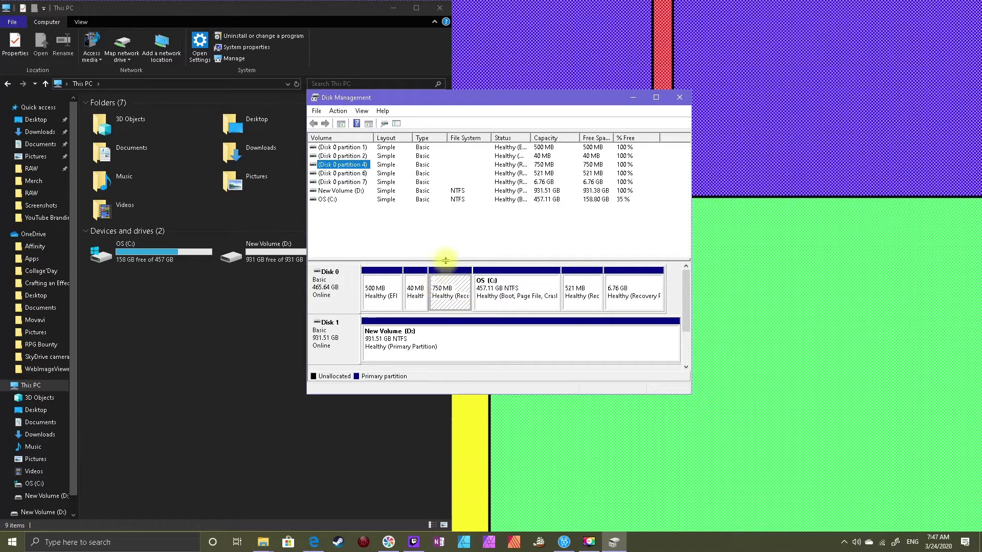
pyautogui.click(350, 174)
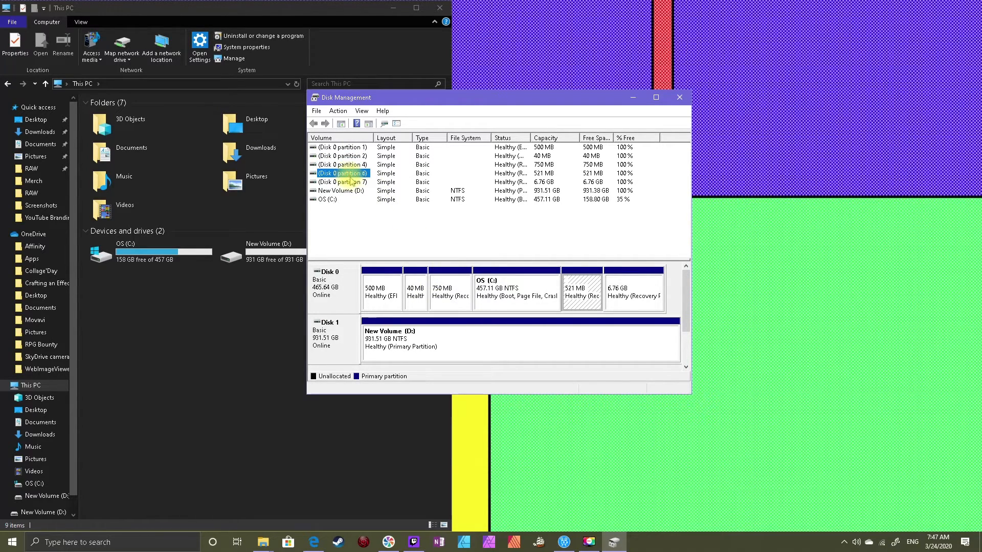
pyautogui.click(352, 183)
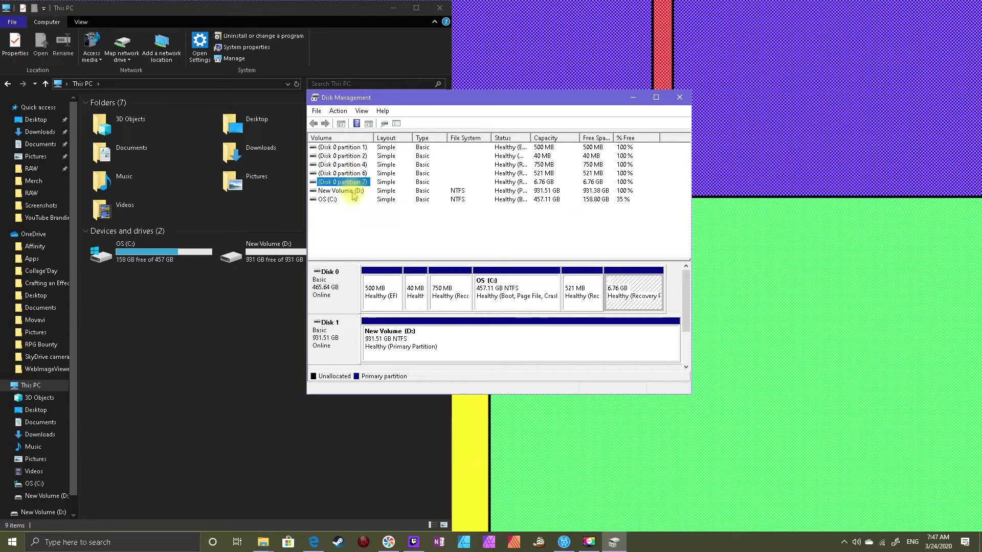
pyautogui.click(338, 207)
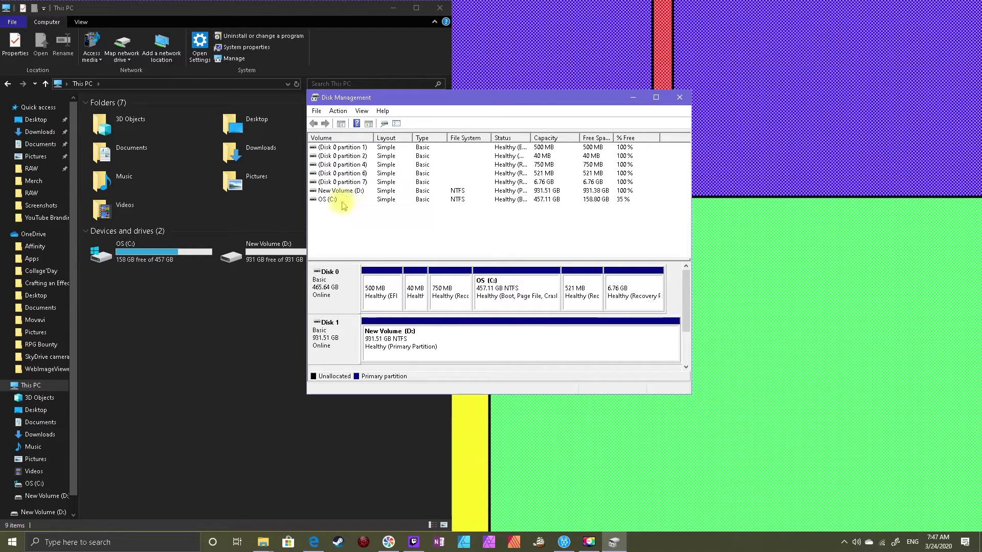
pyautogui.click(504, 296)
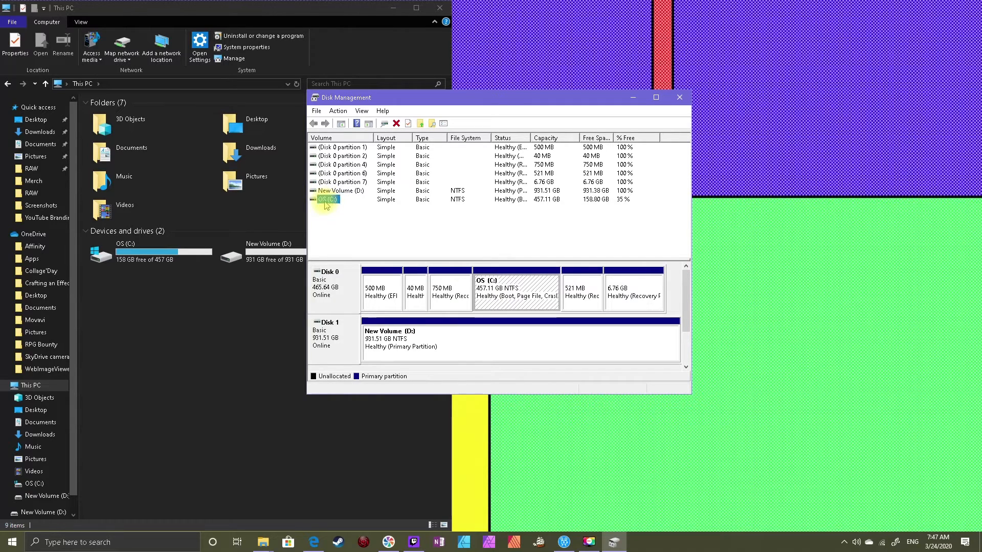
pyautogui.click(334, 183)
pyautogui.click(329, 203)
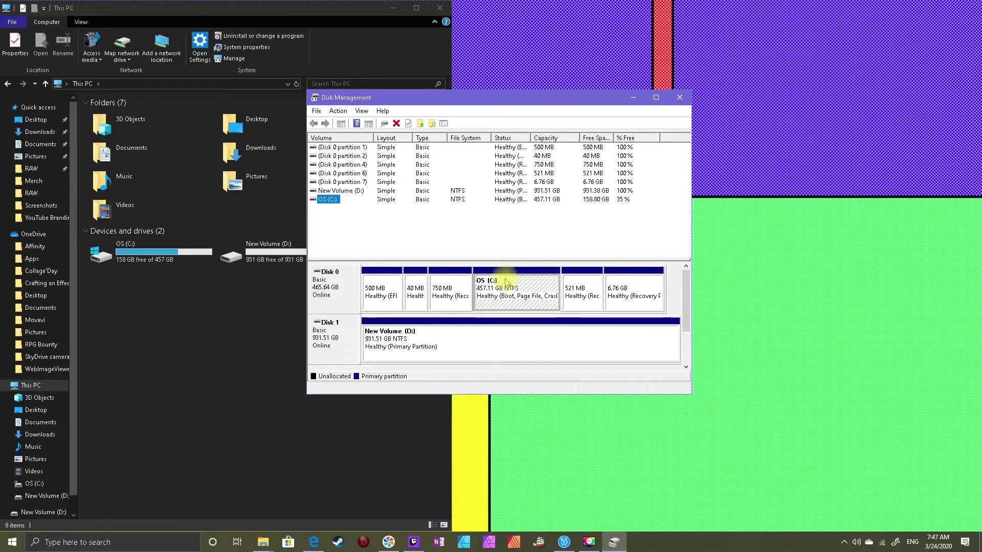
pyautogui.click(328, 182)
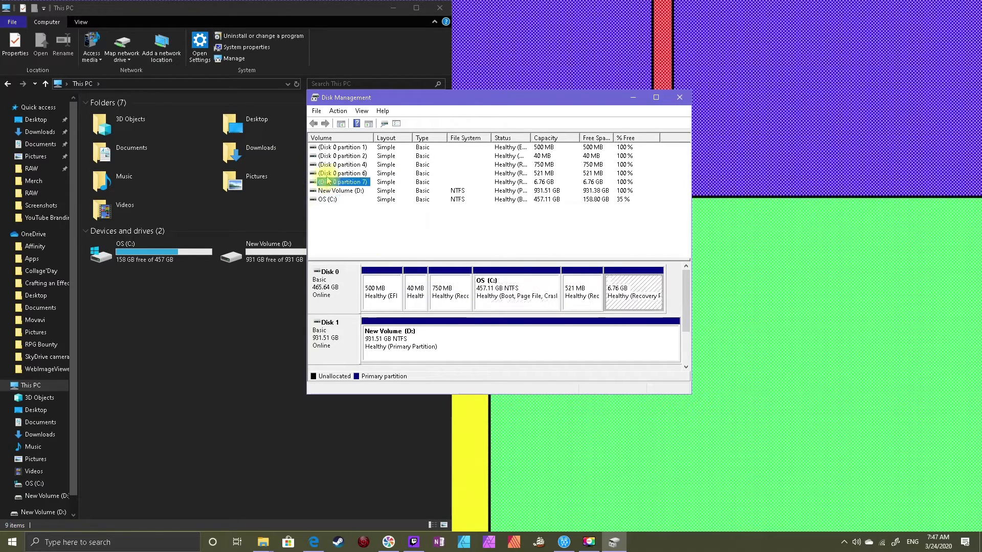
pyautogui.click(328, 173)
pyautogui.click(329, 165)
pyautogui.click(332, 156)
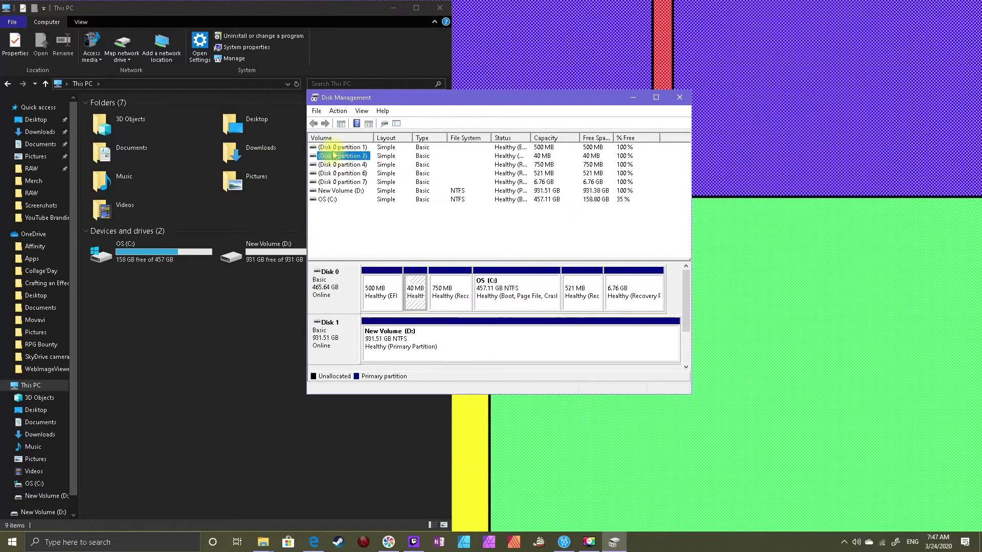
pyautogui.click(333, 147)
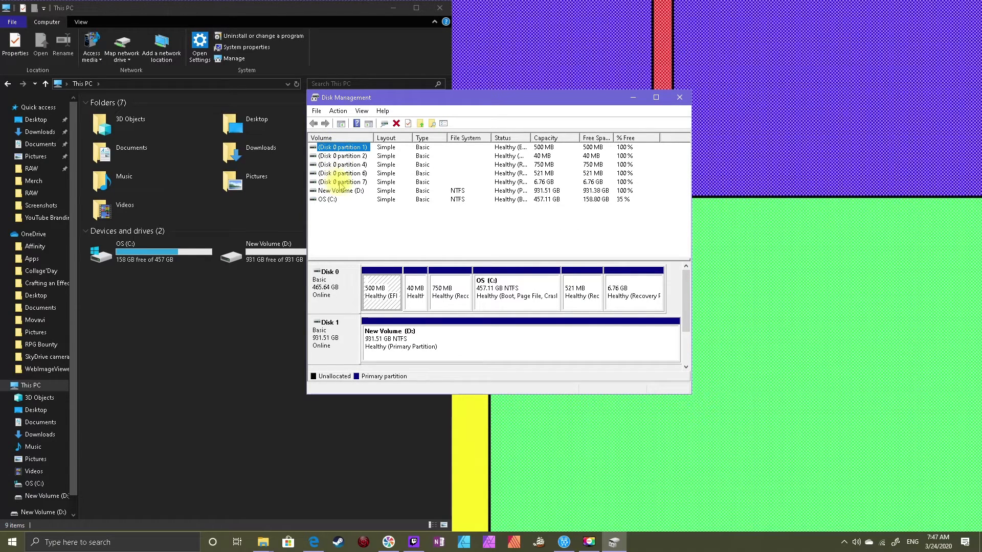
# Compare New Volume (D:) with OS (C:) and identify the disk number of the external drive
pyautogui.click(334, 192)
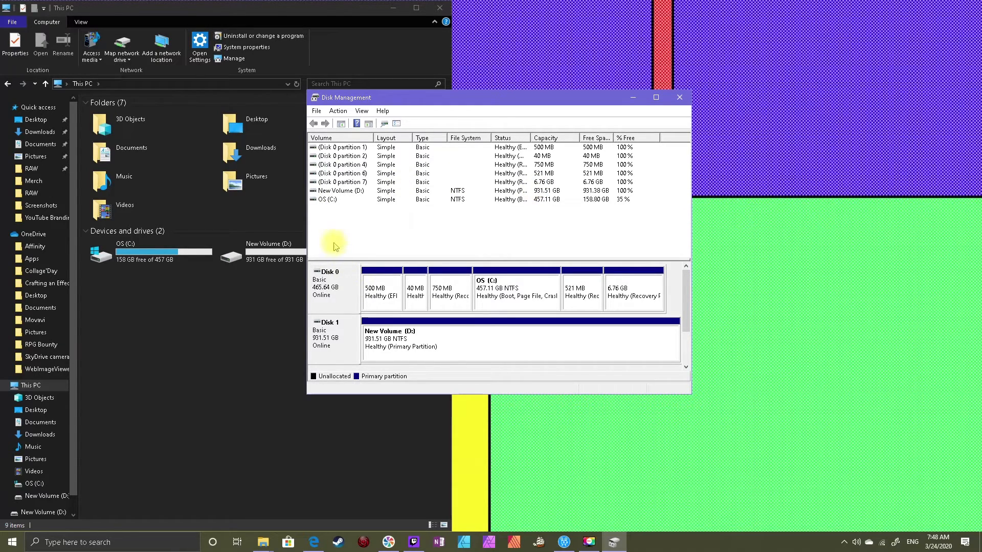
pyautogui.click(324, 200)
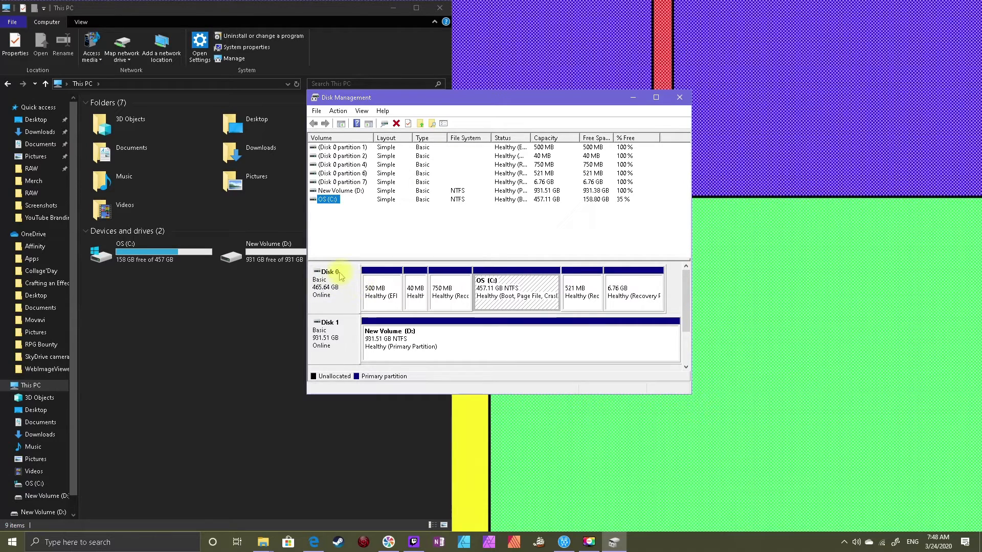
pyautogui.click(338, 343)
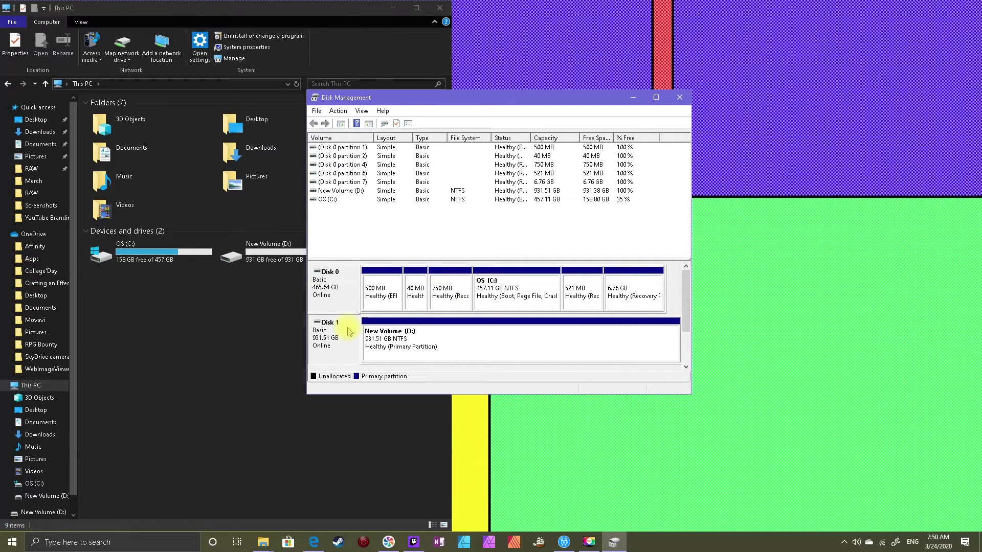
# Search Windows for "cmd", run Command Prompt as administrator, and move its window clear of This PC's drive list
pyautogui.click(131, 544)
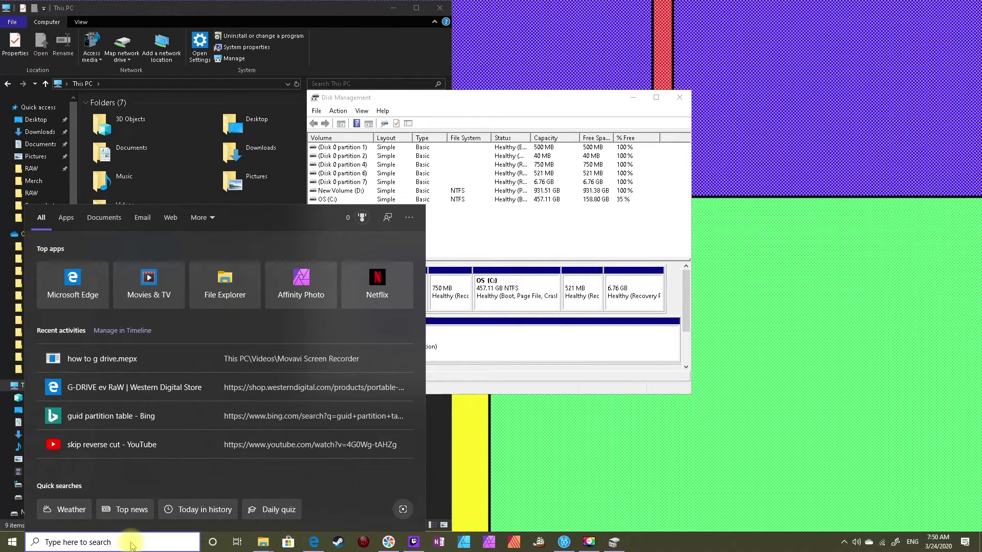
pyautogui.write('cmd')
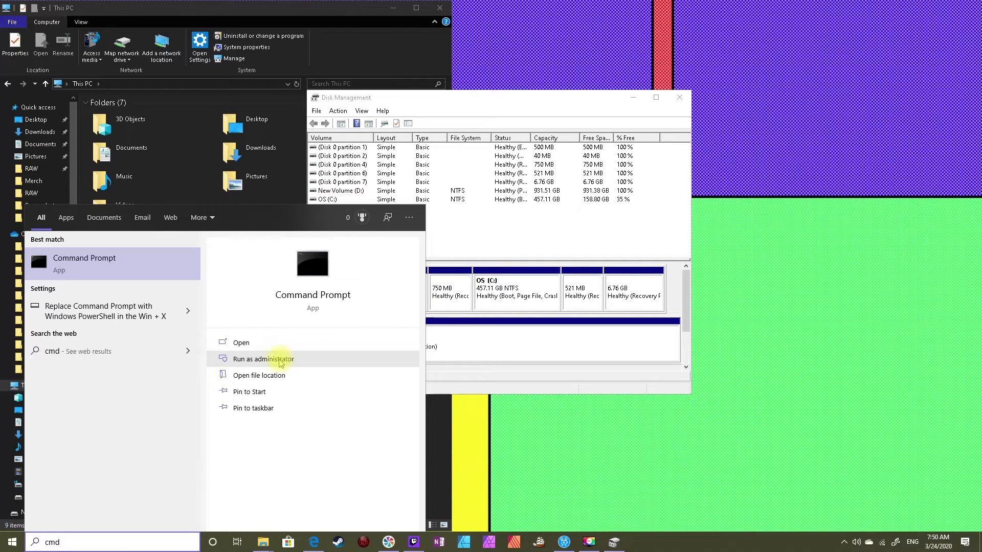
pyautogui.rightClick(149, 270)
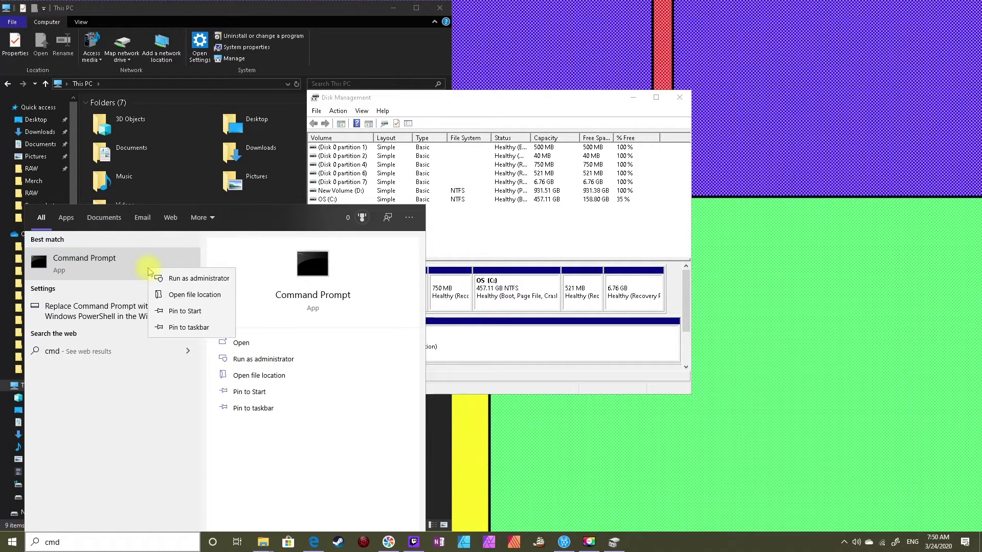
pyautogui.click(183, 278)
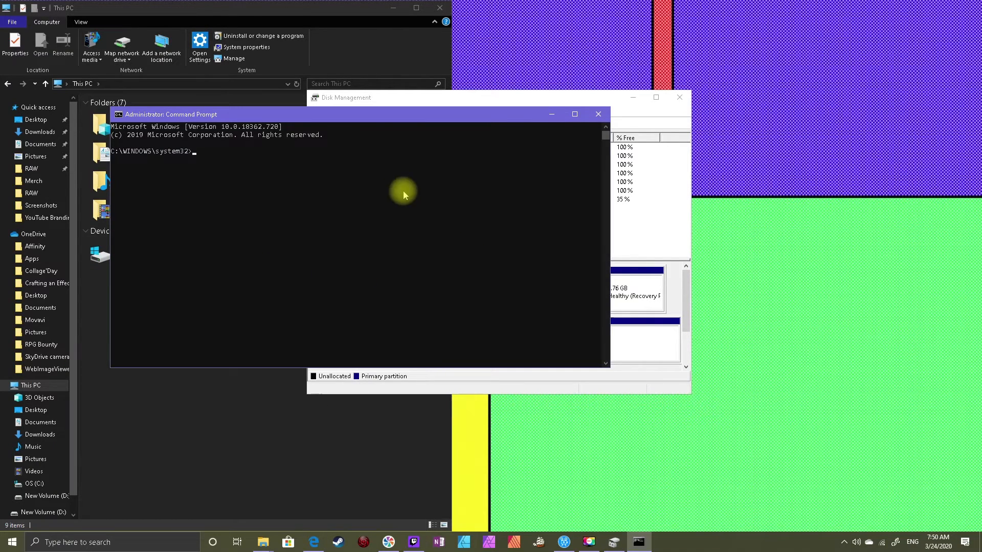
pyautogui.moveTo(399, 112); pyautogui.dragTo(580, 174)
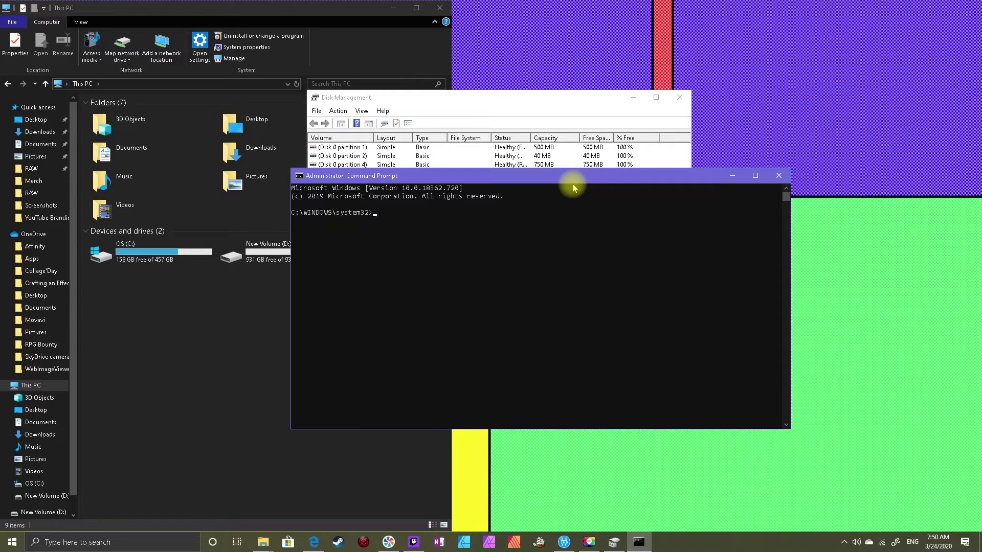
# Start diskpart and run "select disk 1", moving the console aside to check the disk number in Disk Management
pyautogui.write('diskpart')
pyautogui.press('Return')
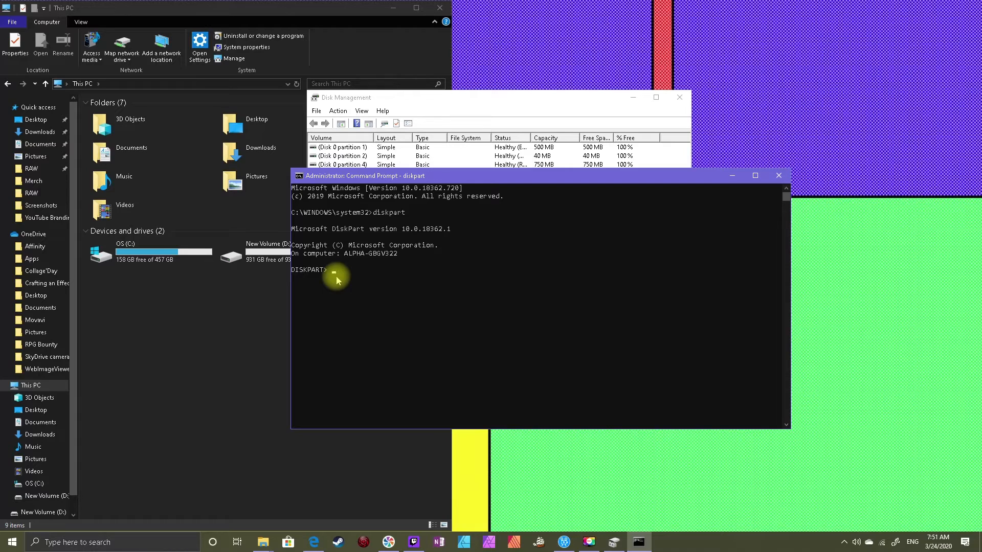
pyautogui.write('select disk')
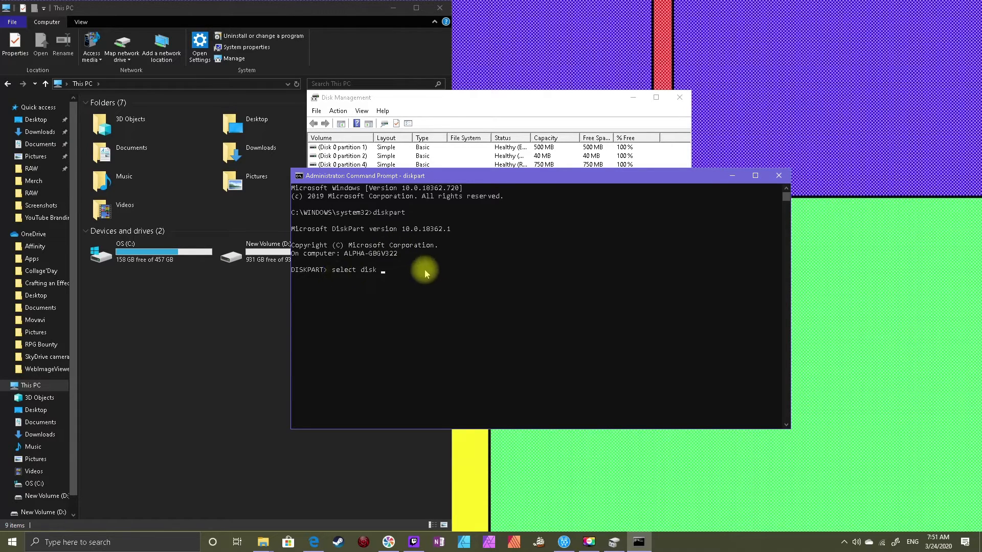
pyautogui.moveTo(468, 176); pyautogui.dragTo(637, 135)
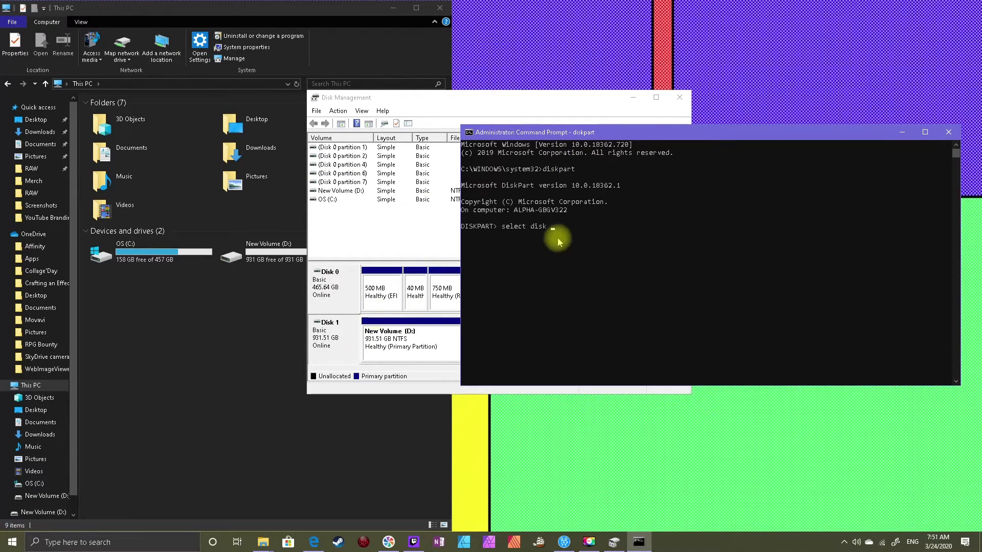
pyautogui.write('1')
pyautogui.press('Return')
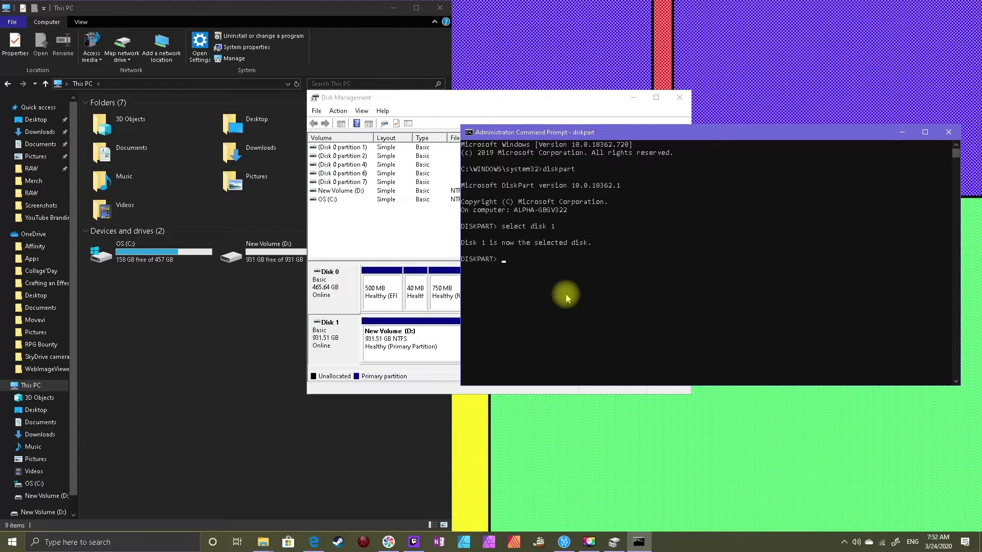
# Run the "clean" command on the selected disk and move Disk Management beside the console to view Disk 1
pyautogui.write('clean')
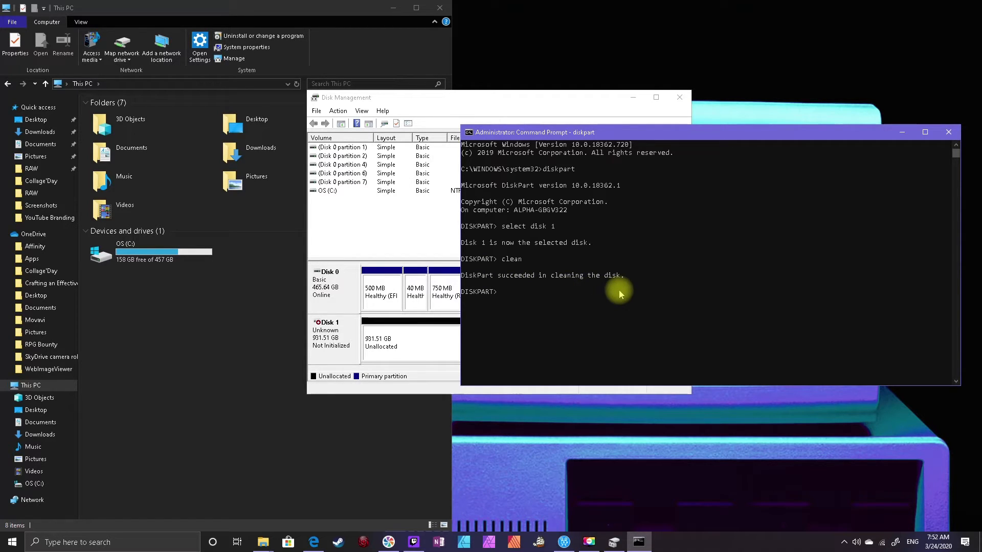
pyautogui.moveTo(464, 101); pyautogui.dragTo(253, 104)
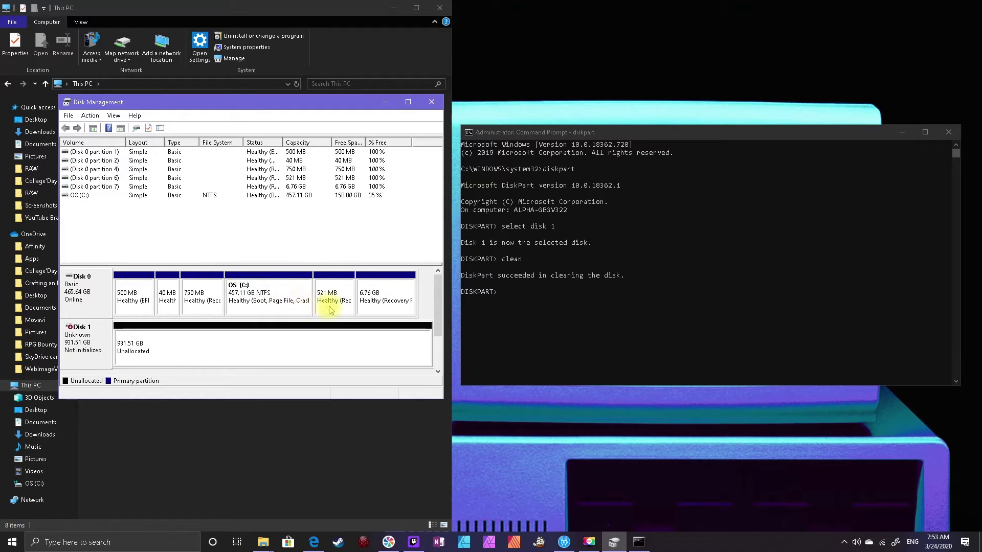
# Exit DiskPart with the "exit" command and close both Command Prompt and Disk Management
pyautogui.click(505, 313)
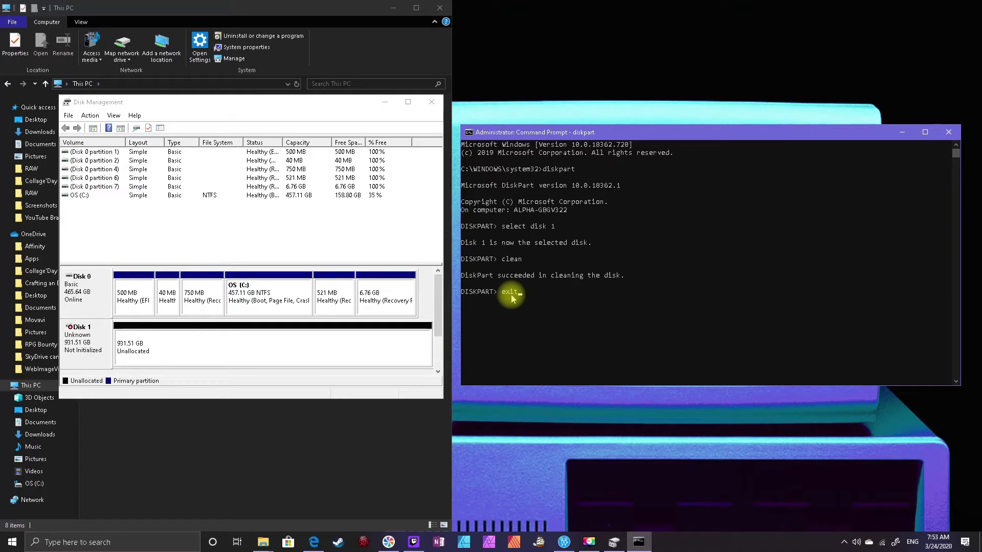
pyautogui.press('Return')
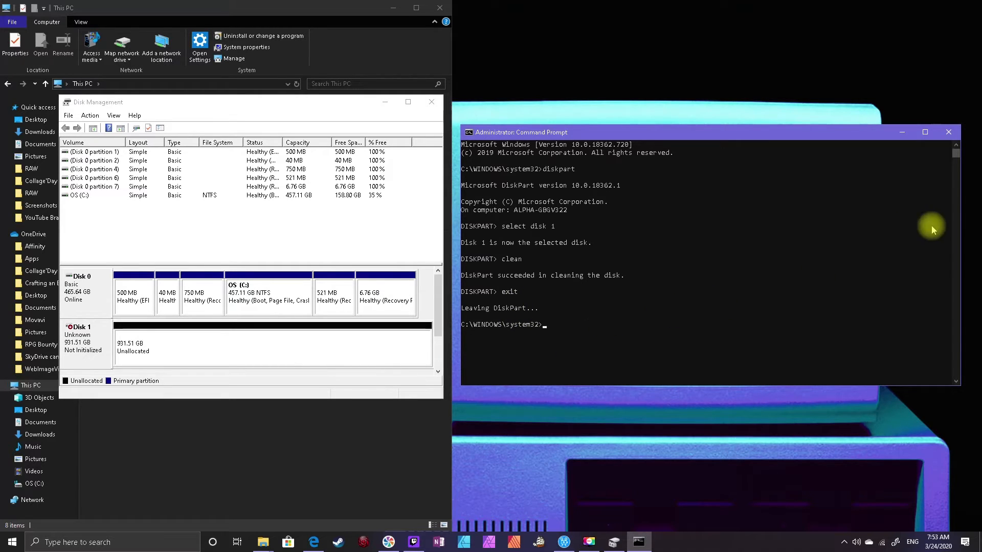
pyautogui.click(949, 132)
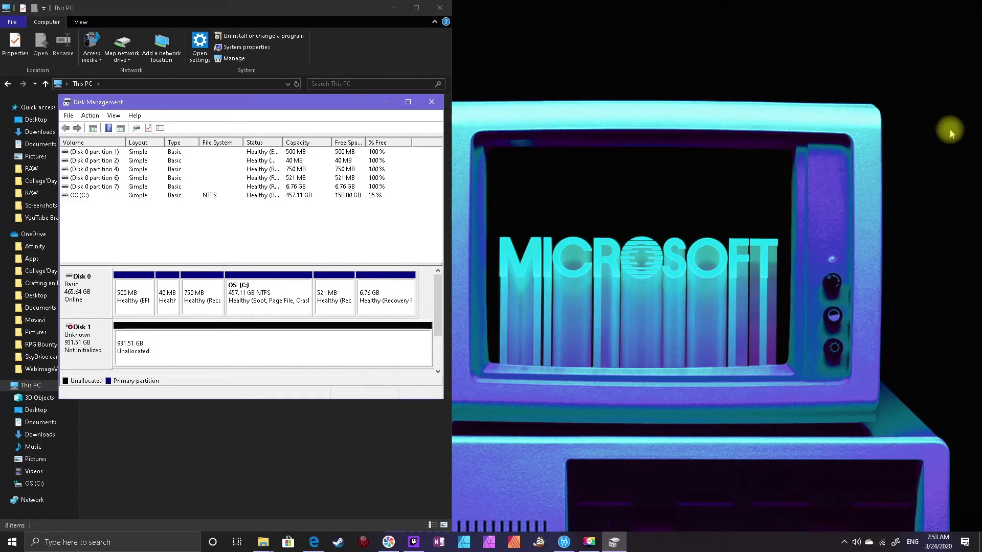
pyautogui.moveTo(330, 102); pyautogui.dragTo(564, 104)
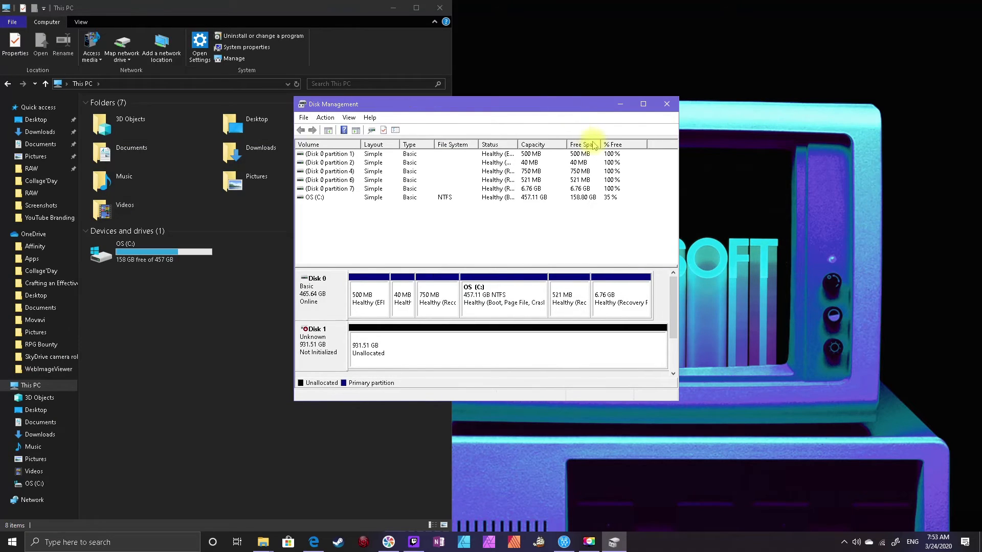
pyautogui.click(667, 104)
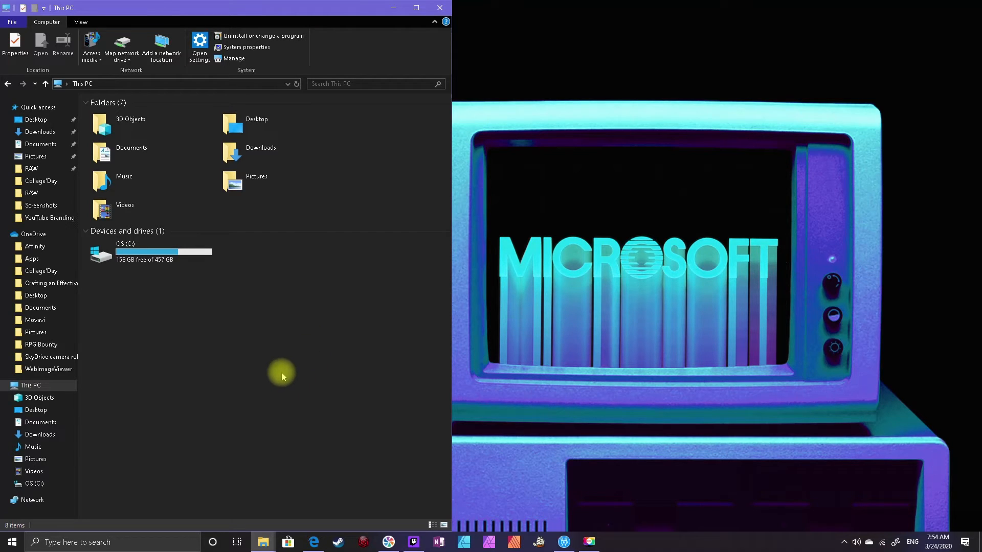
# Search Windows for "disk man" and reopen Disk Management through Create and format hard disk partitions
pyautogui.click(105, 545)
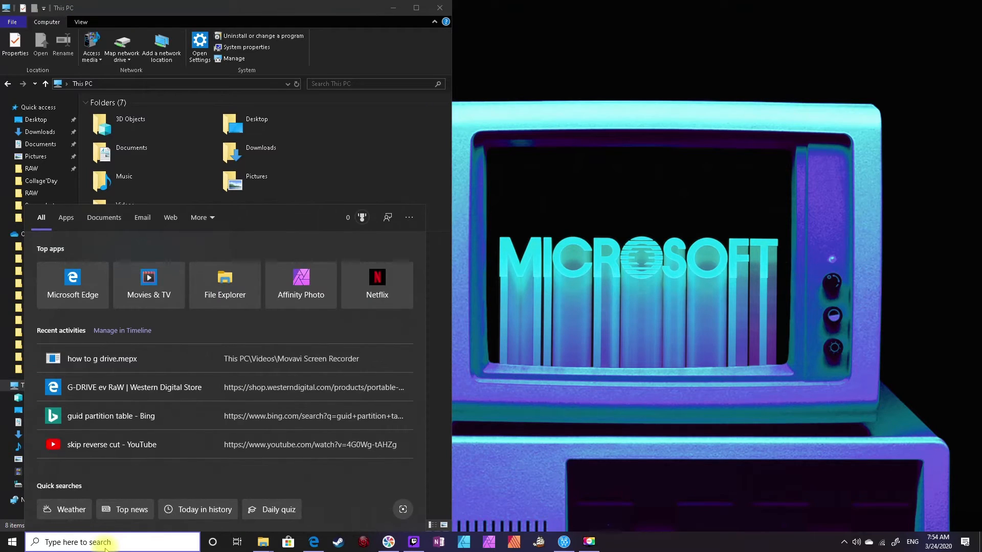
pyautogui.write('disk ma')
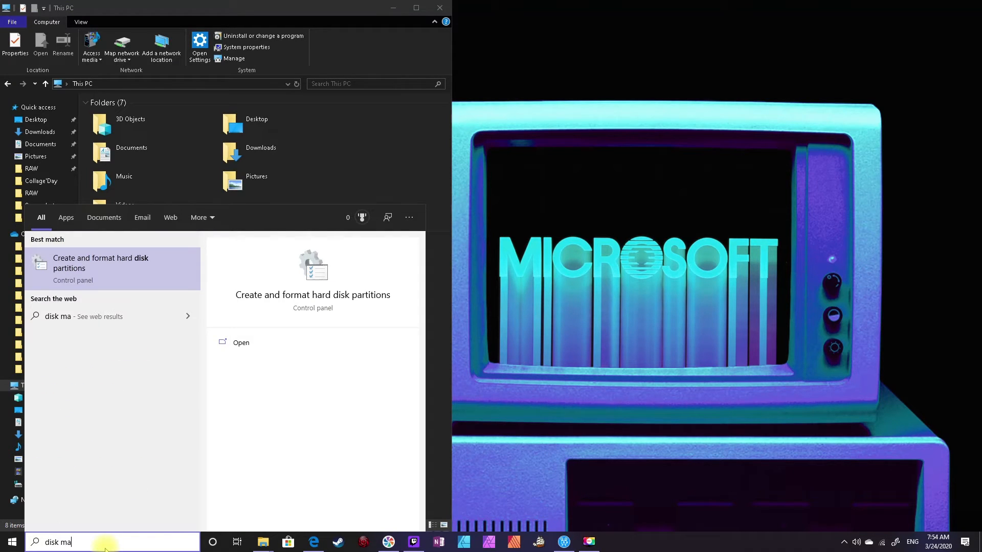
pyautogui.write('n')
pyautogui.press('Return')
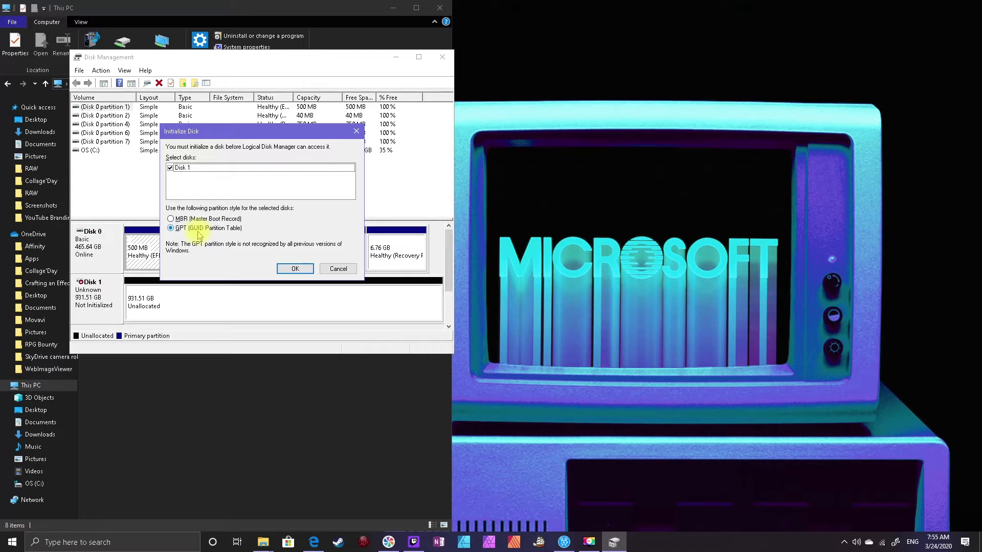
# Compare the MBR and GPT partition styles and initialize Disk 1 with MBR (Master Boot Record)
pyautogui.click(171, 219)
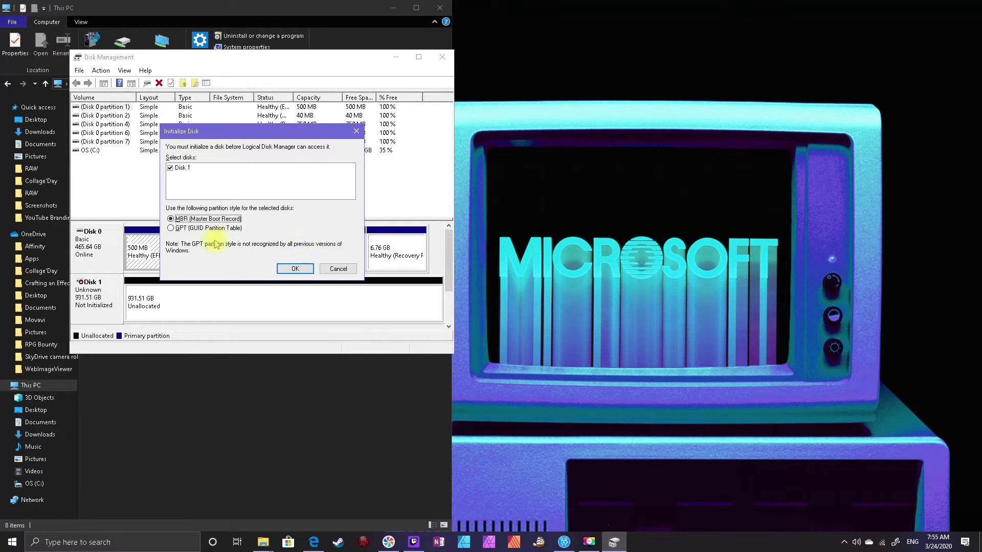
pyautogui.click(176, 229)
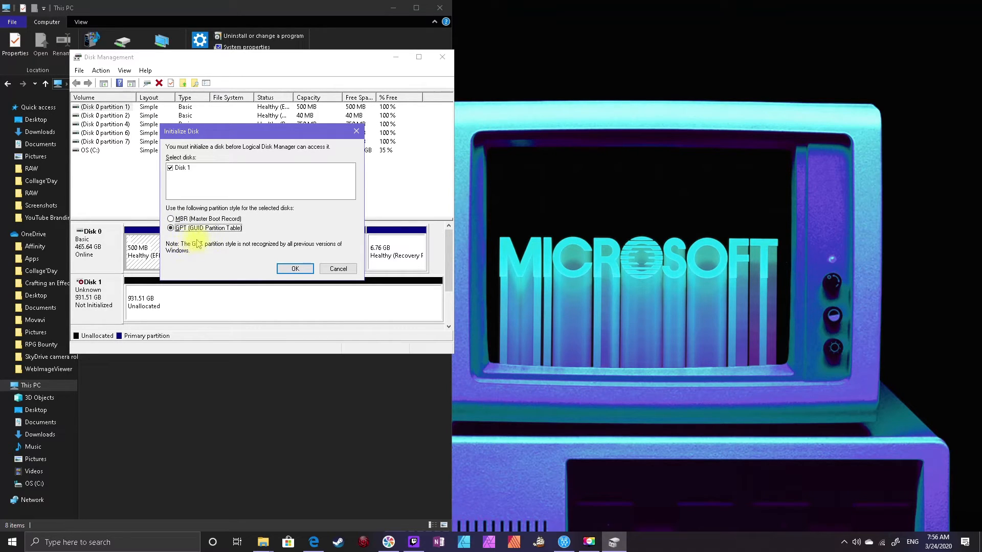
pyautogui.click(171, 219)
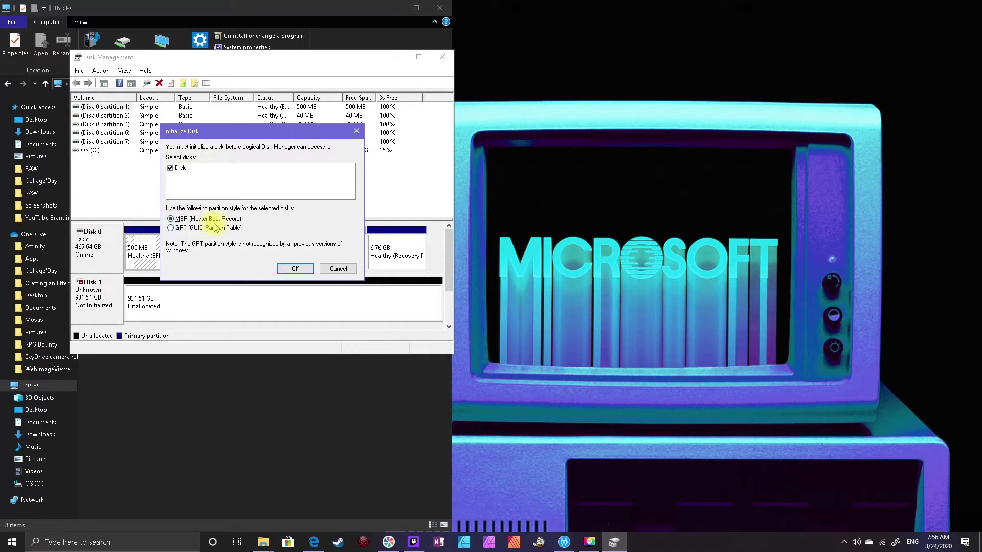
pyautogui.click(294, 270)
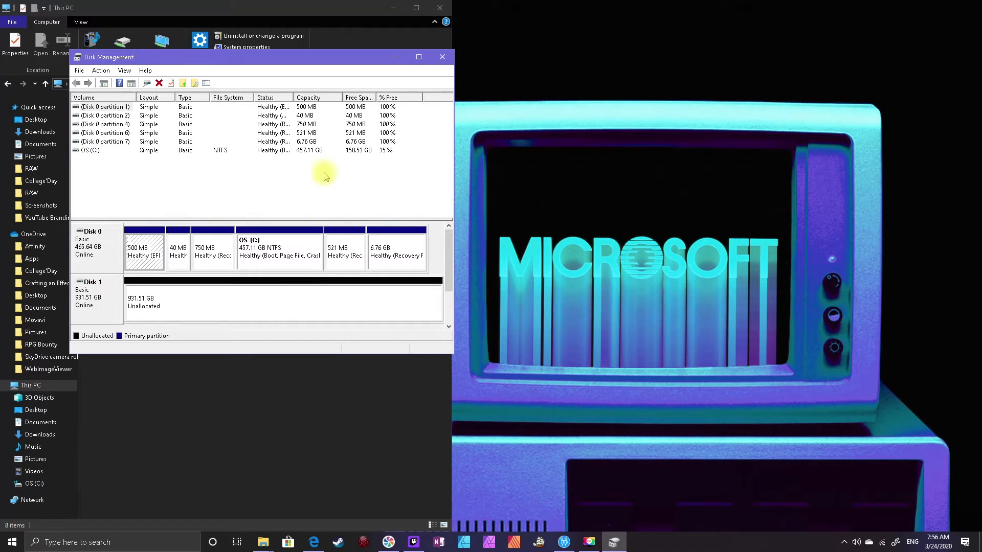
# Start a new simple volume on Disk 1's unallocated space, using the full 953867 MB as the volume size
pyautogui.moveTo(372, 107); pyautogui.dragTo(492, 107)
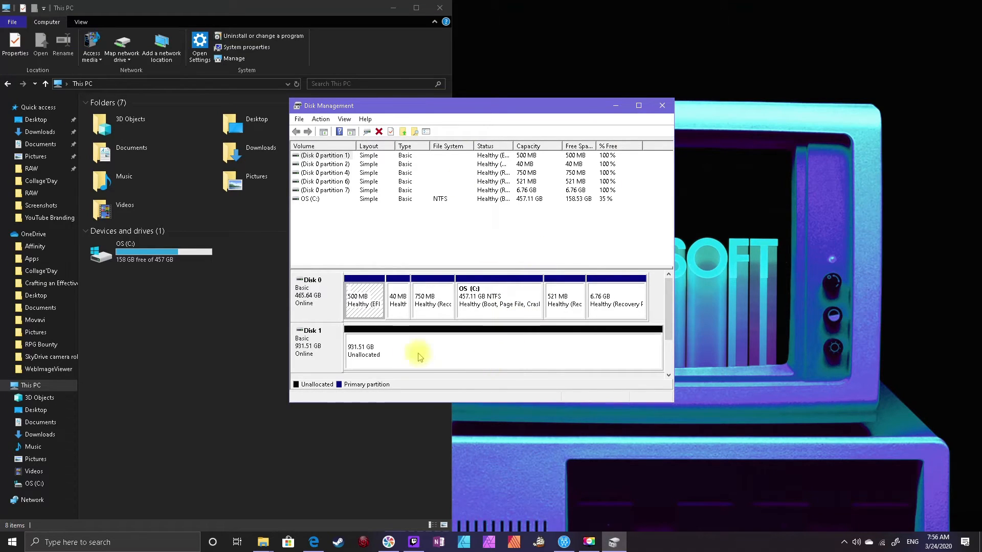
pyautogui.click(400, 349)
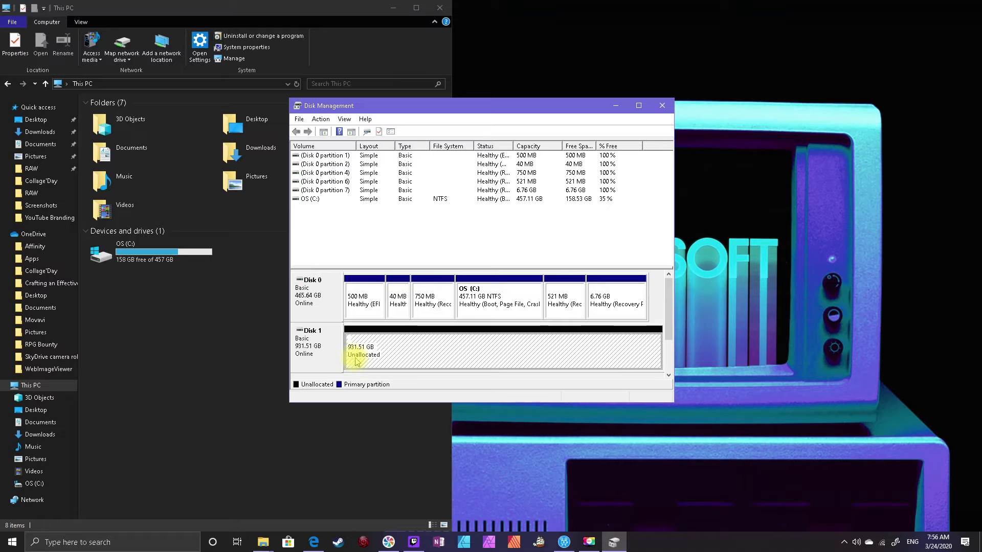
pyautogui.rightClick(425, 349)
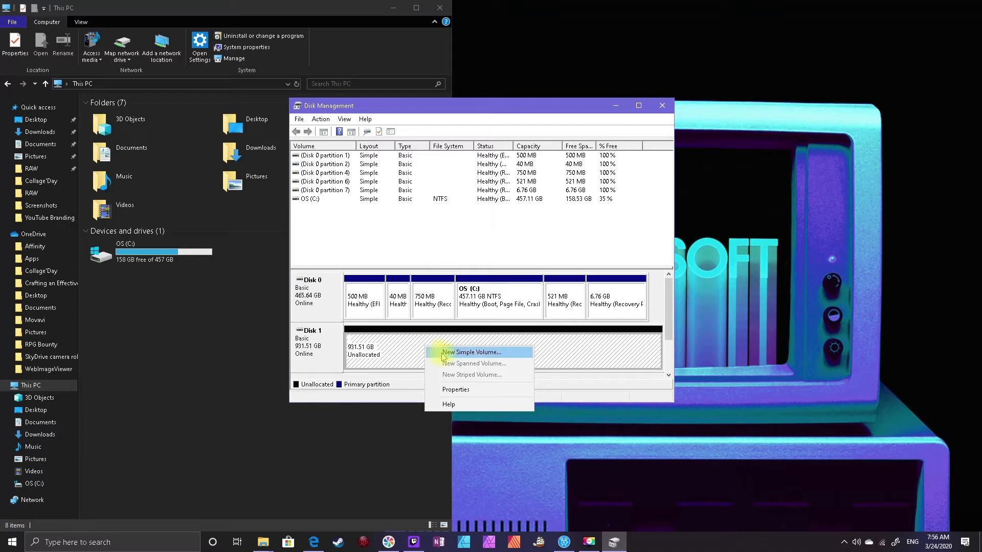
pyautogui.click(509, 356)
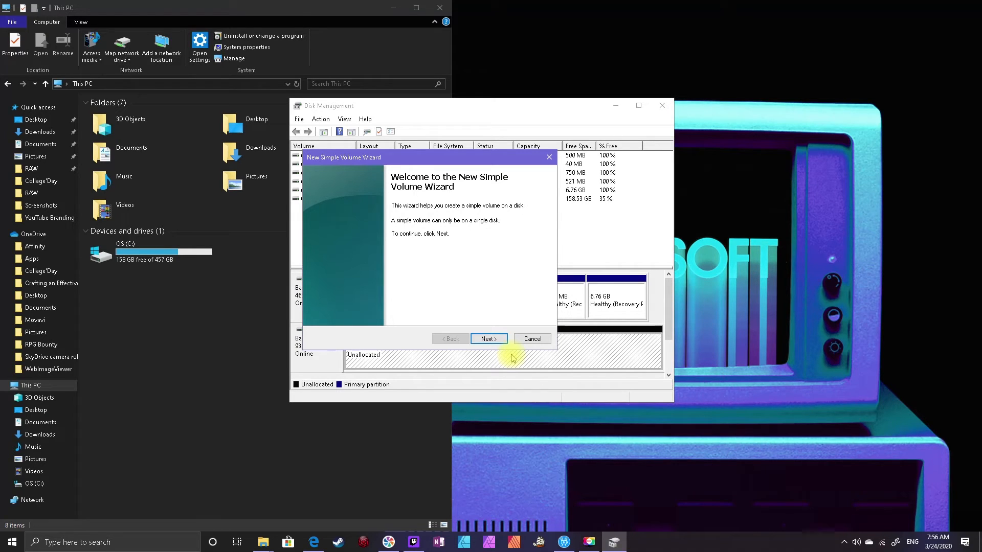
pyautogui.click(496, 339)
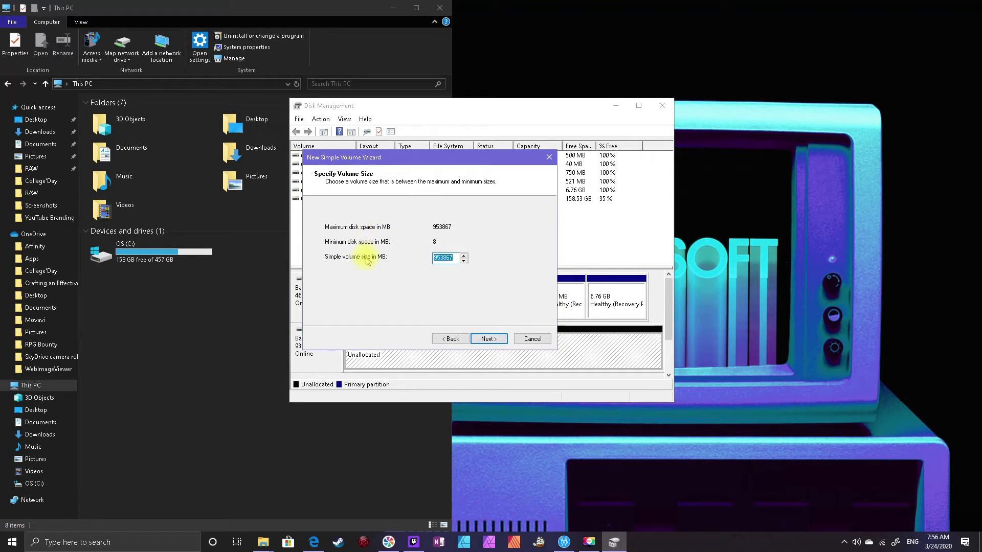
pyautogui.click(489, 340)
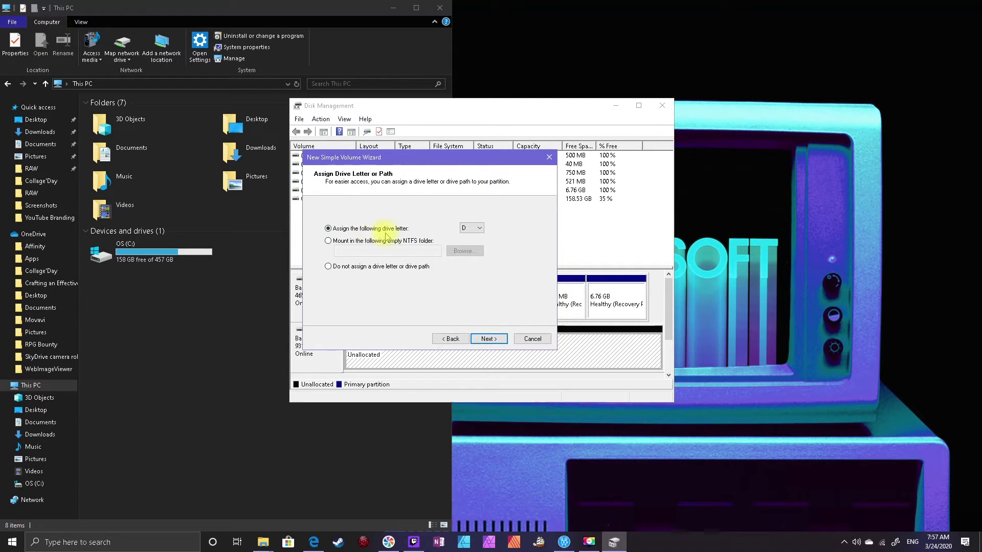
# Assign drive letter F to the new volume and continue to its format settings
pyautogui.click(482, 229)
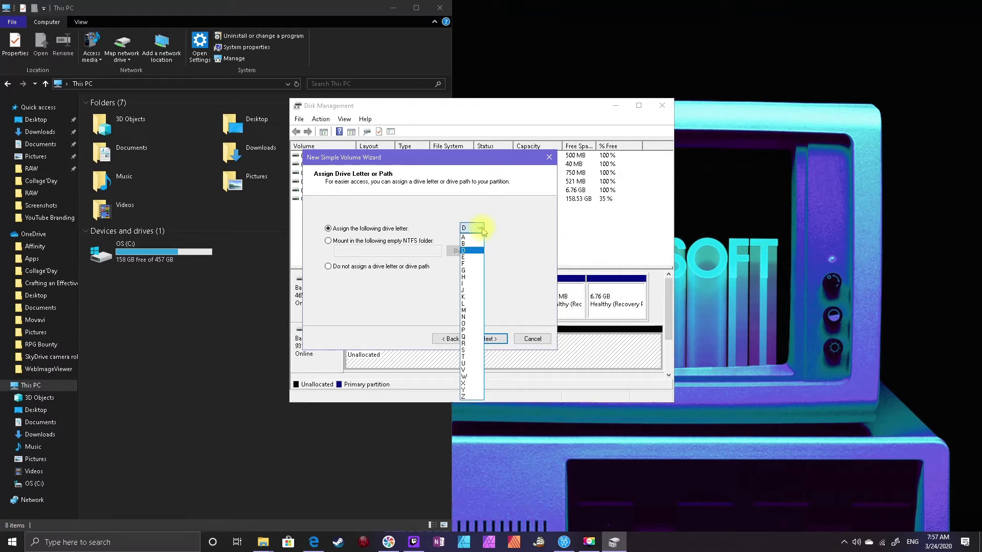
pyautogui.click(476, 265)
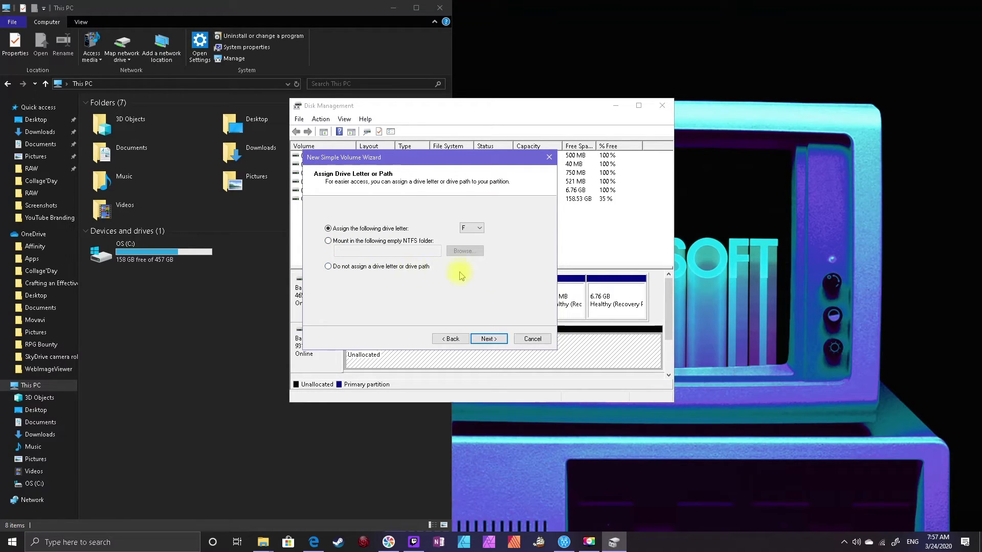
pyautogui.click(499, 339)
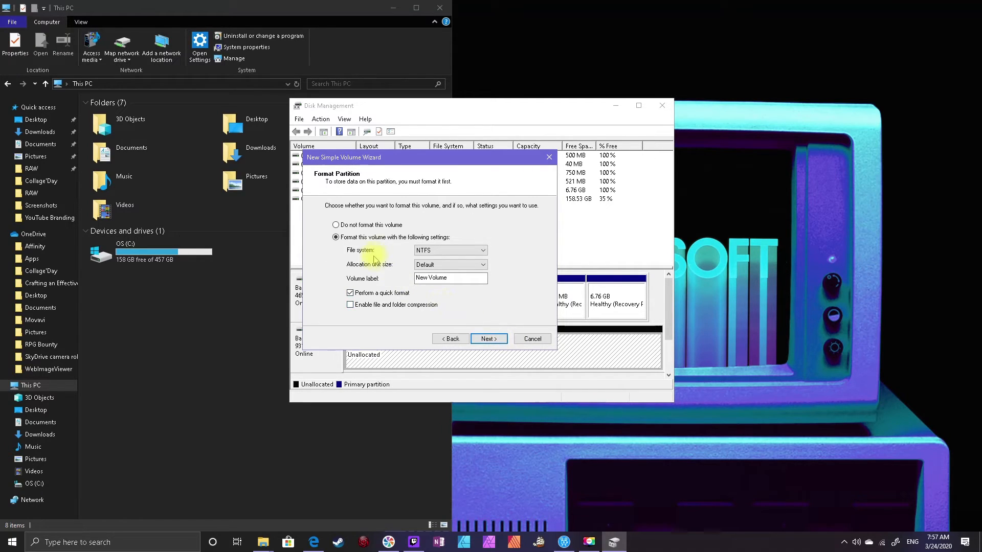
# Enter a personal name as the volume label, keep NTFS with quick format, and finish creating the volume
pyautogui.click(450, 279)
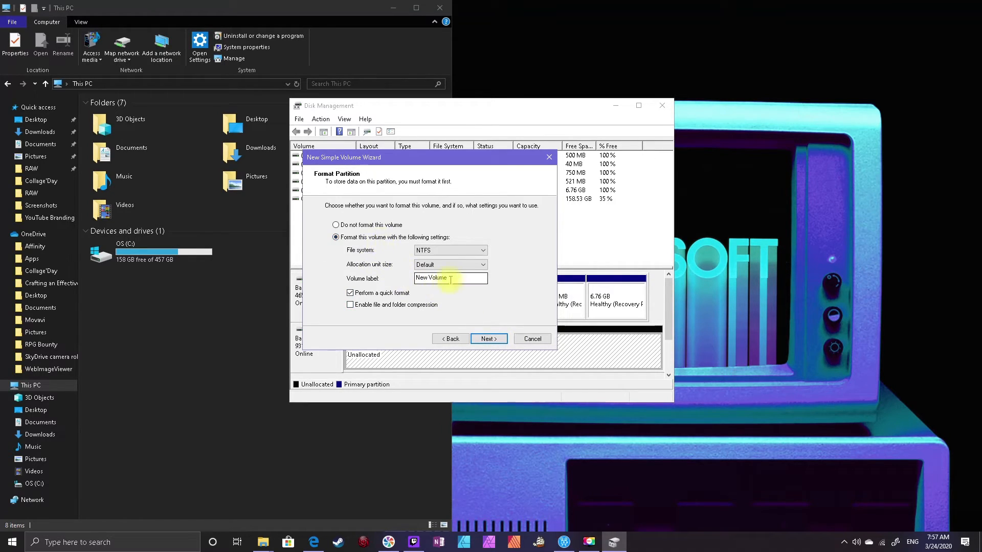
pyautogui.moveTo(451, 280); pyautogui.dragTo(415, 279)
pyautogui.write('sianday')
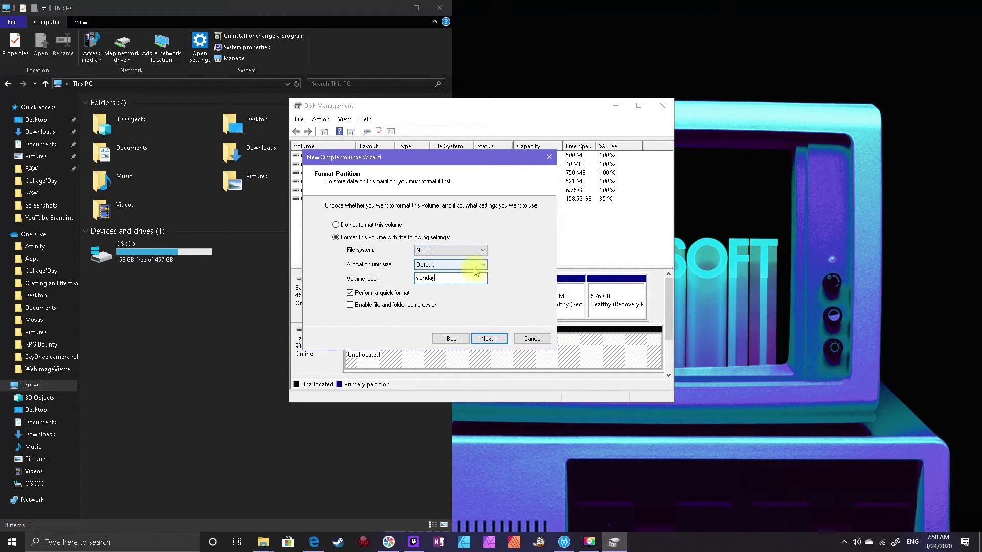
pyautogui.click(492, 341)
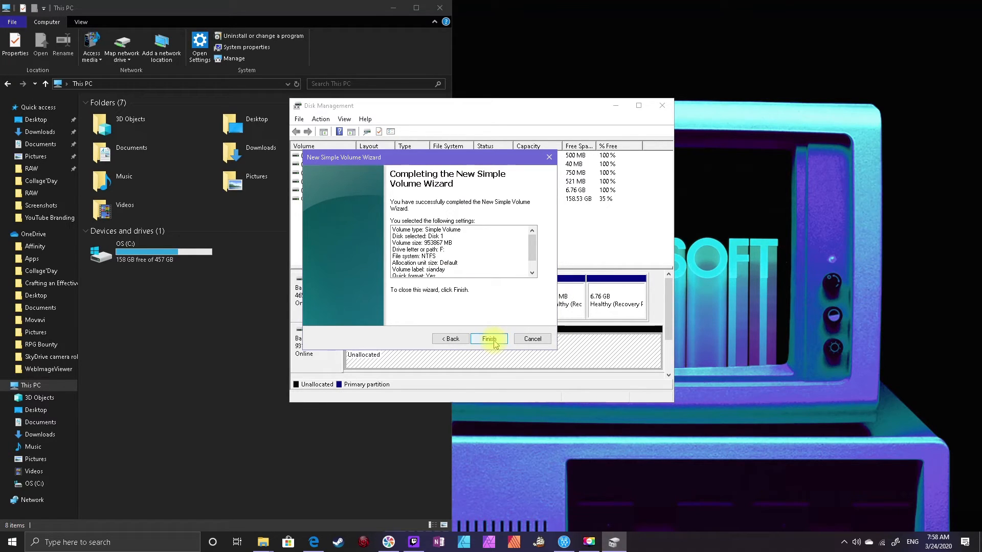
pyautogui.click(494, 343)
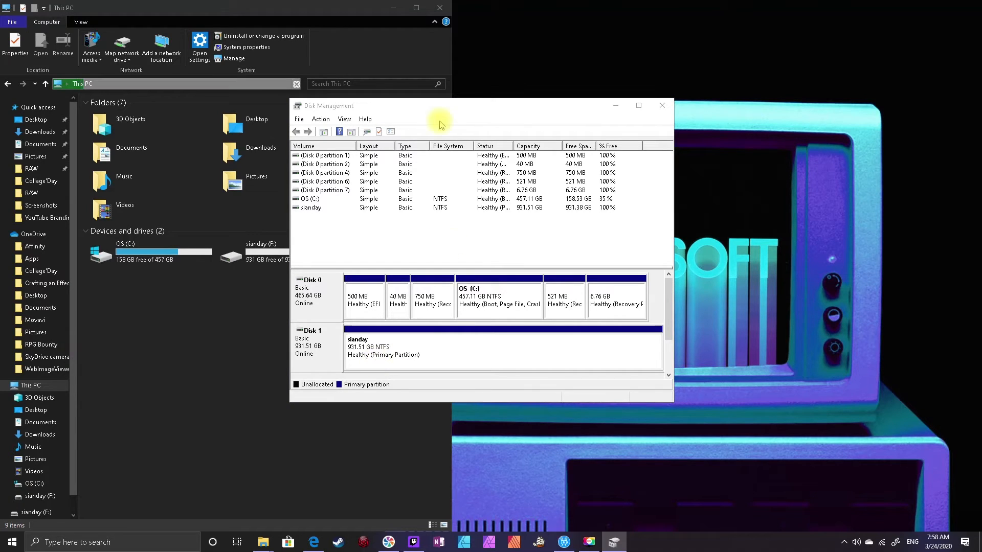
# Move the new F: drive's window aside, refresh This PC, and select the F: drive to check it
pyautogui.click(424, 108)
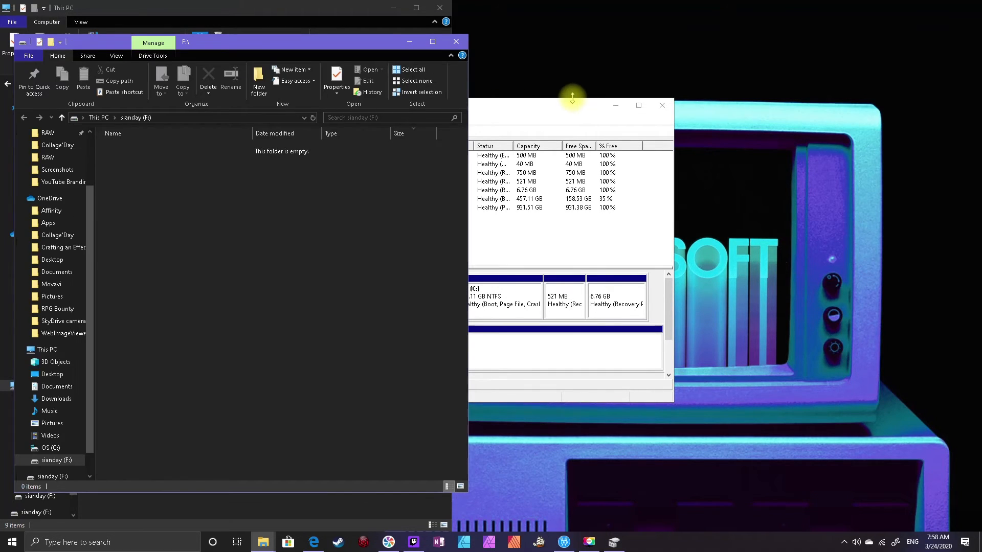
pyautogui.moveTo(371, 51); pyautogui.dragTo(859, 35)
pyautogui.click(241, 329)
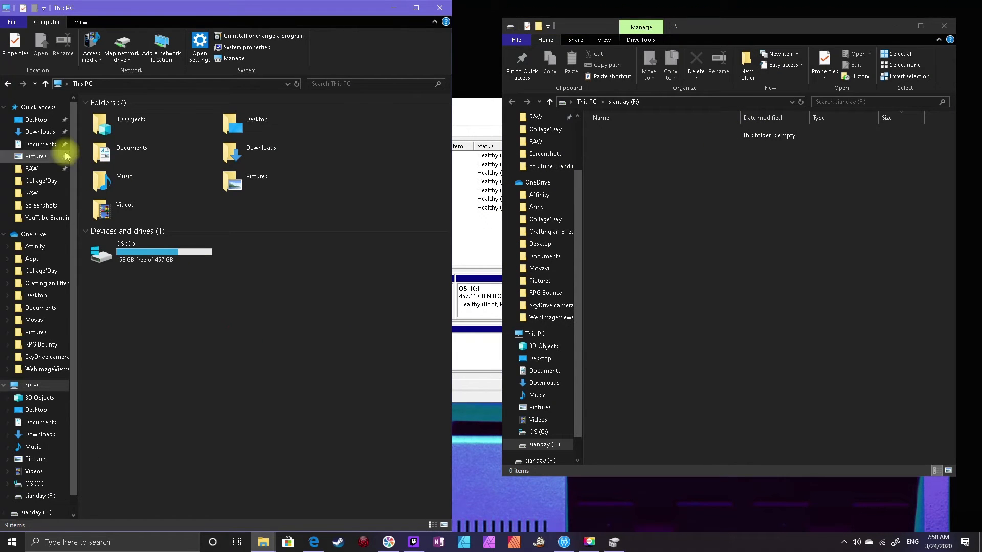
pyautogui.click(297, 84)
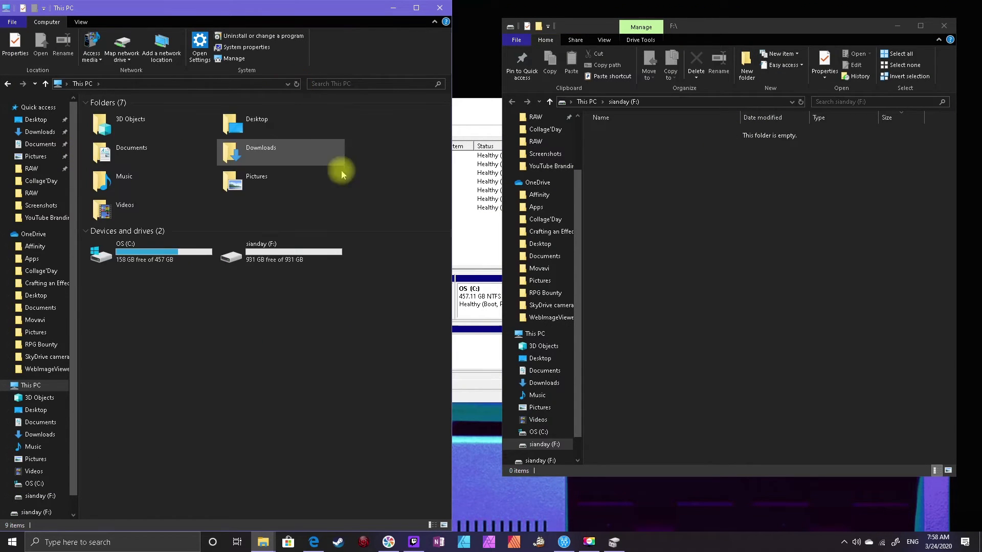
pyautogui.click(314, 259)
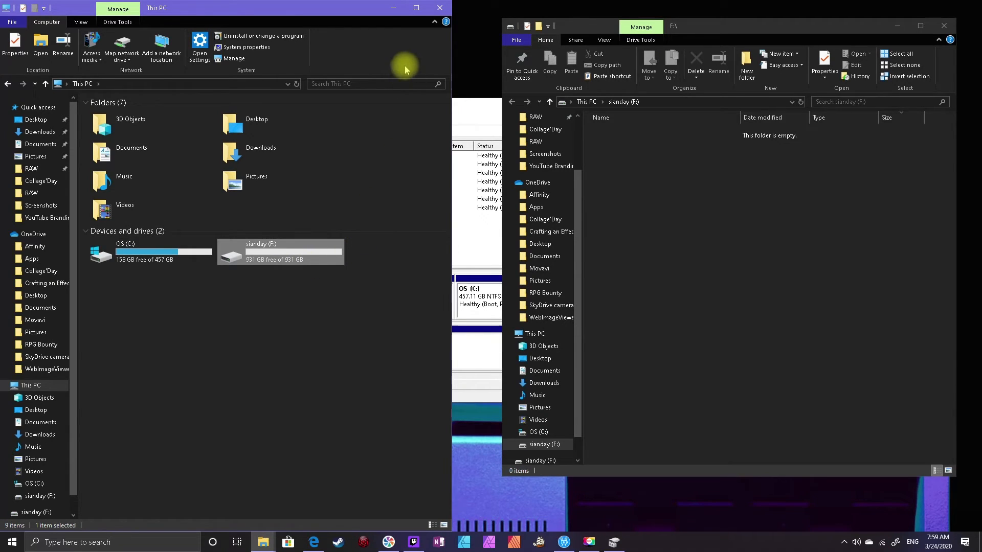
# Minimize both File Explorer windows and close Disk Management to clear the desktop
pyautogui.click(393, 9)
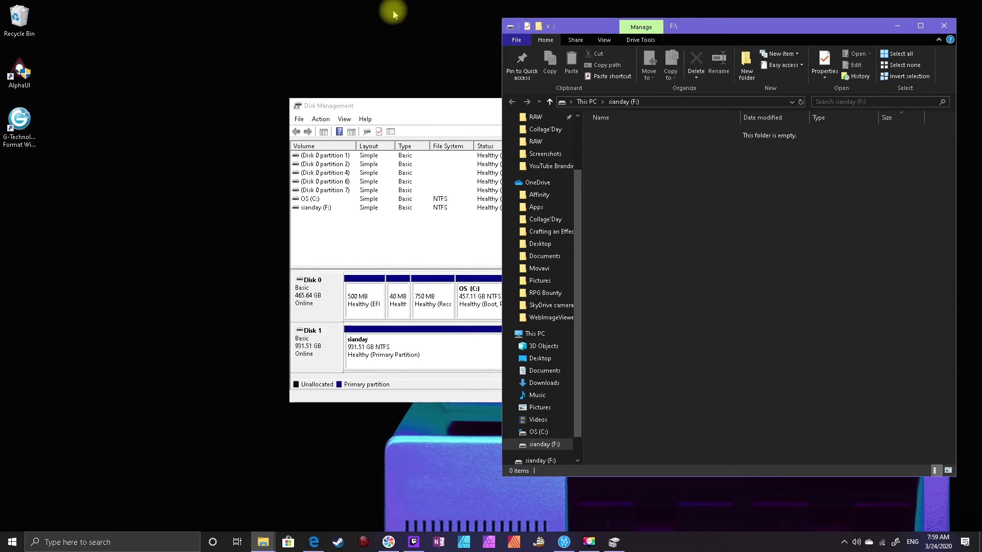
pyautogui.click(898, 29)
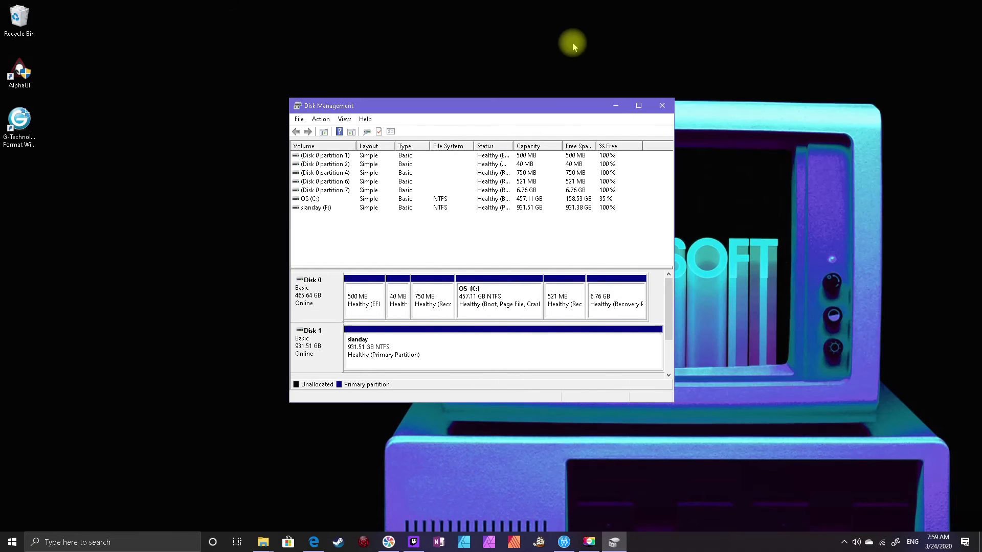
pyautogui.click(20, 148)
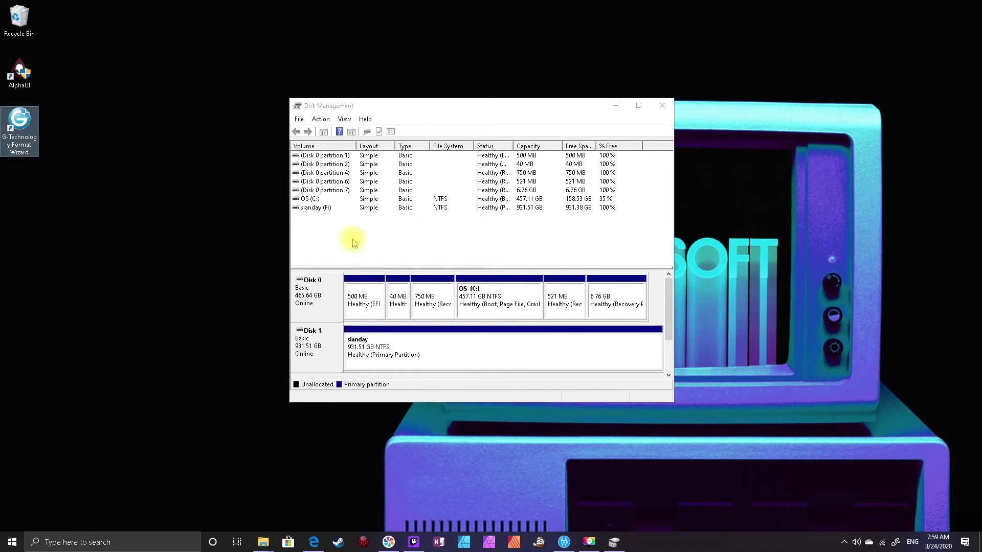
pyautogui.click(662, 106)
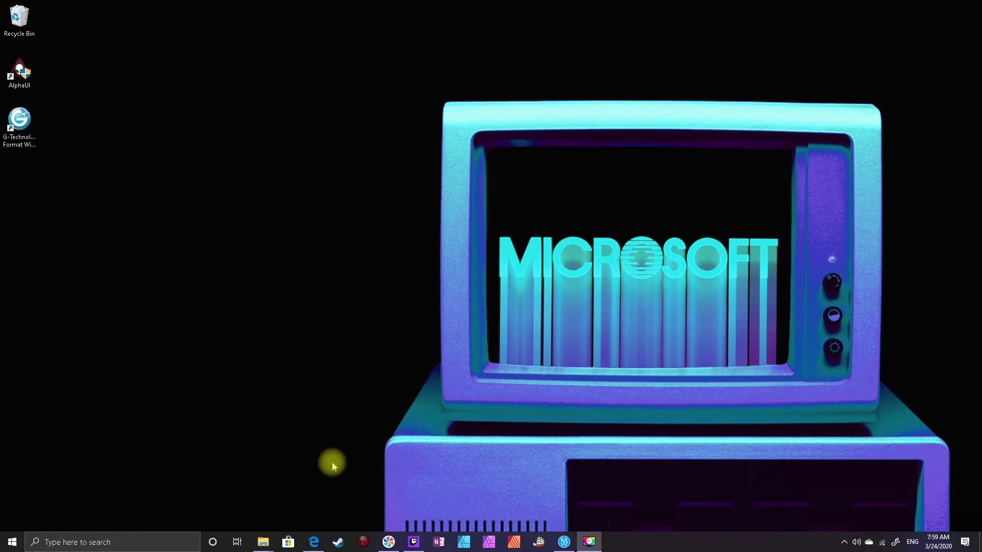
# Switch to Microsoft Edge and go from the G-DRIVE ev RaW page to the Western Digital Store home page
pyautogui.click(314, 542)
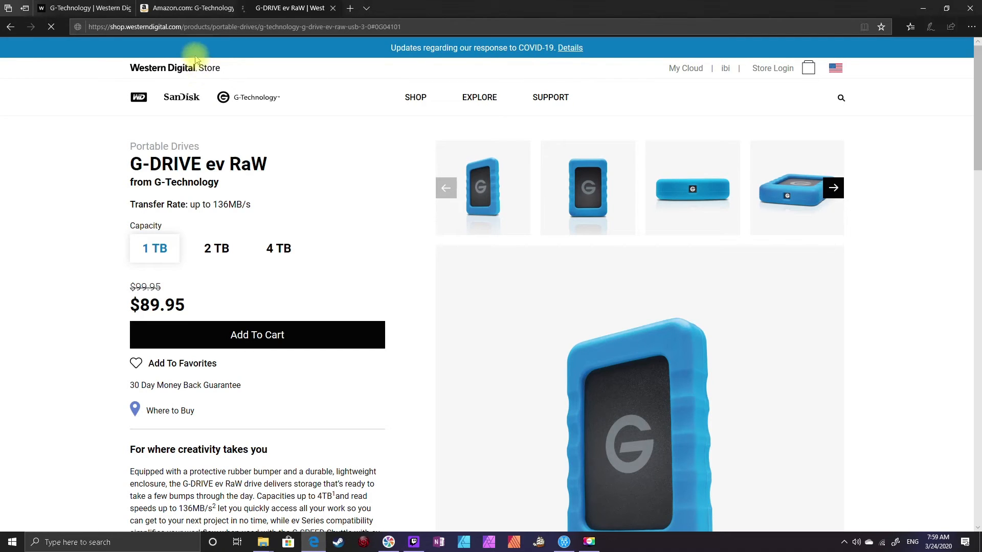
pyautogui.click(197, 71)
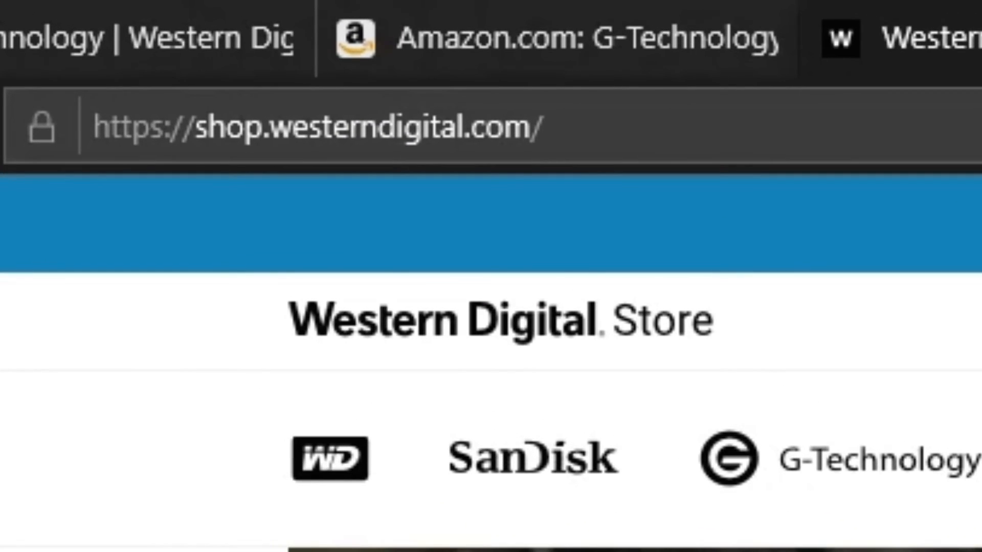
# Open the G-DRIVE ev RaW product from the G-Technology portable drives listing and expand its Resources section to find the Windows Wizard download
pyautogui.moveTo(414, 105)
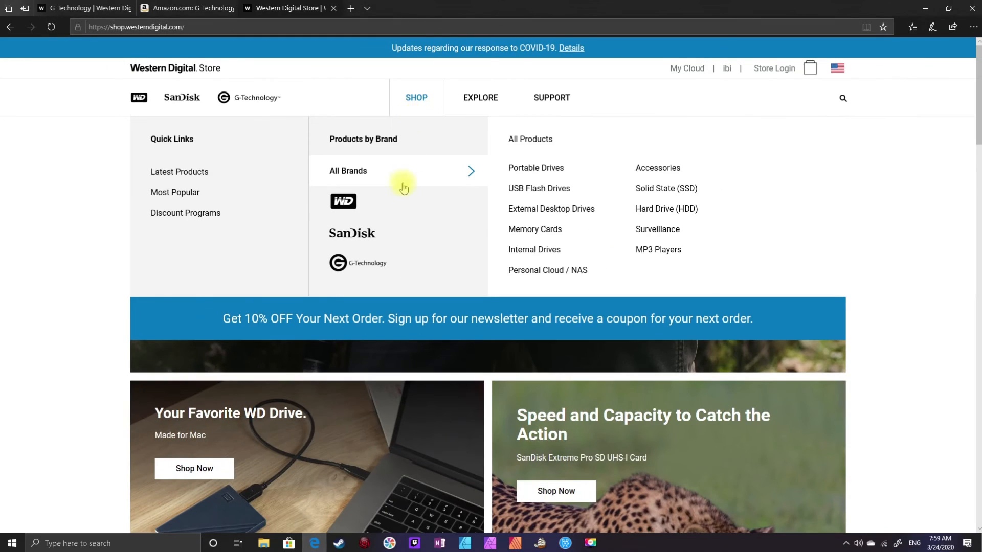
pyautogui.moveTo(408, 257)
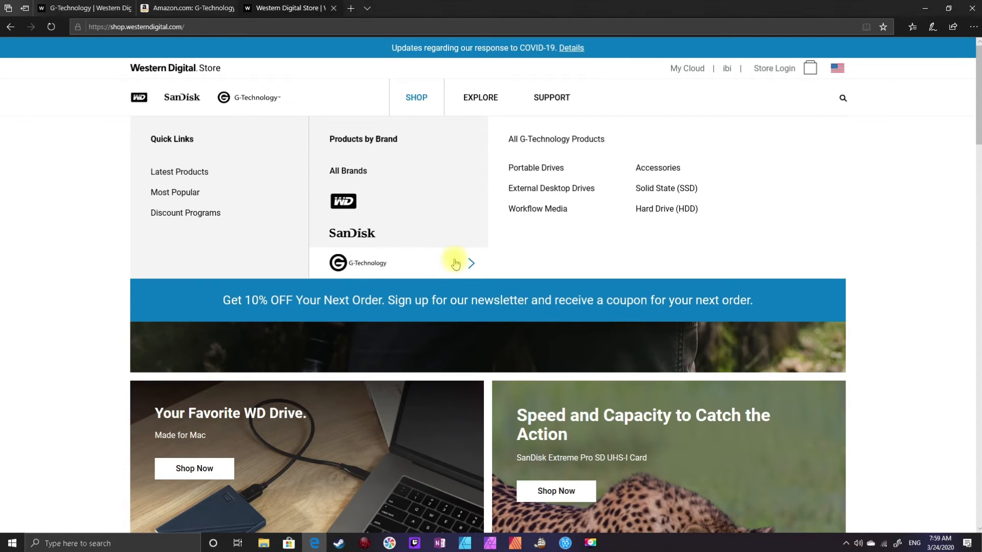
pyautogui.click(546, 173)
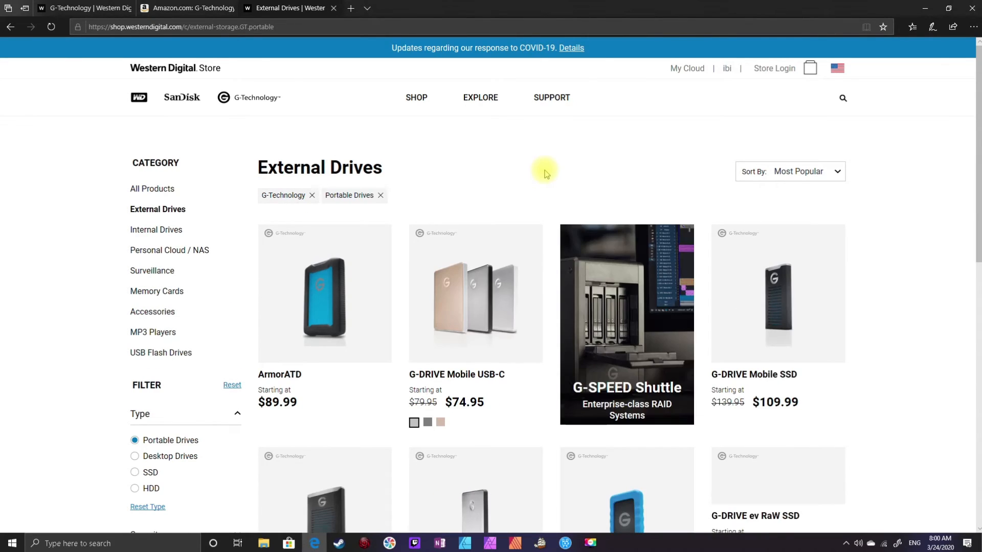
pyautogui.scroll(-4, 544, 171)
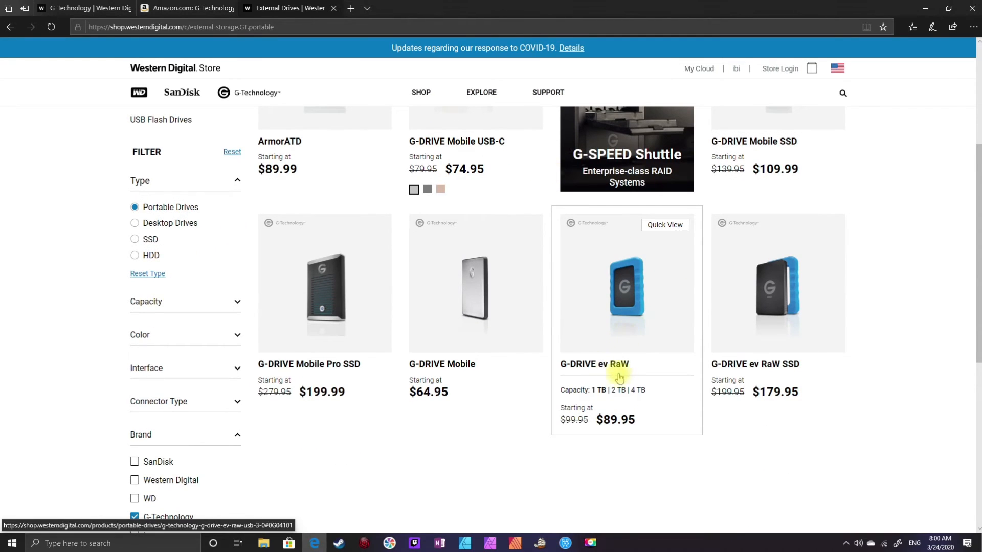
pyautogui.click(628, 313)
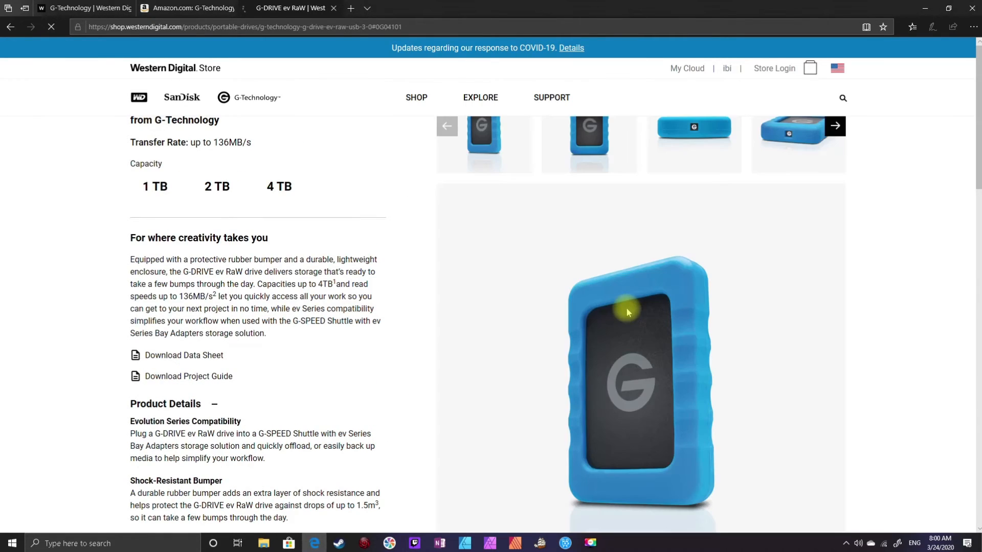
pyautogui.scroll(-15, 367, 320)
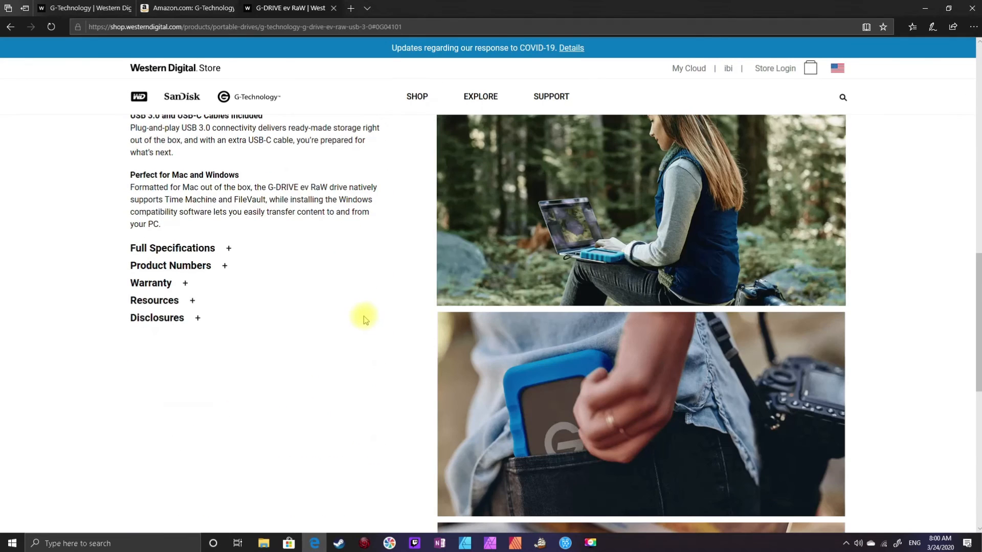
pyautogui.click(193, 292)
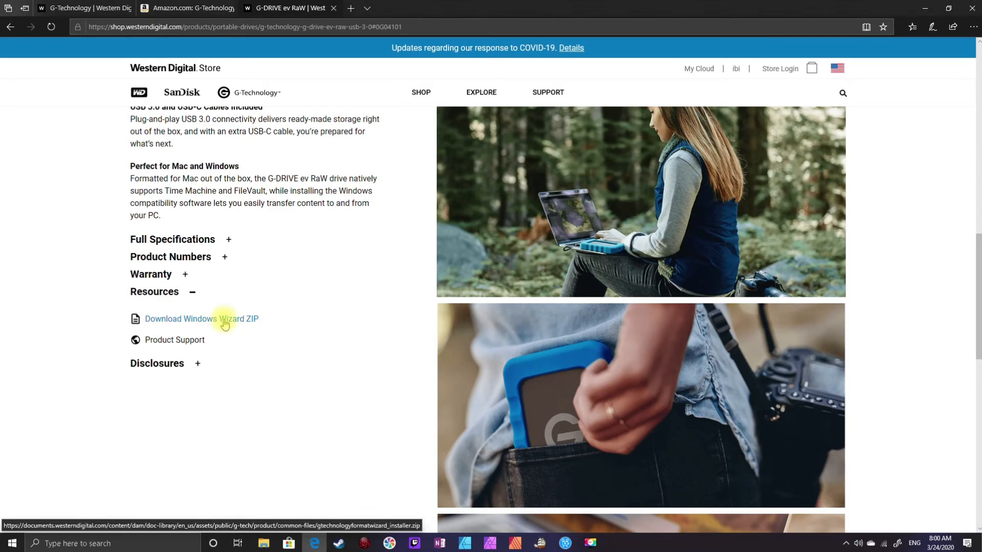
# Minimize the browser, launch the G-Technology Format Wizard from the desktop, continue past its welcome page, and move its window to mid-screen
pyautogui.click(920, 7)
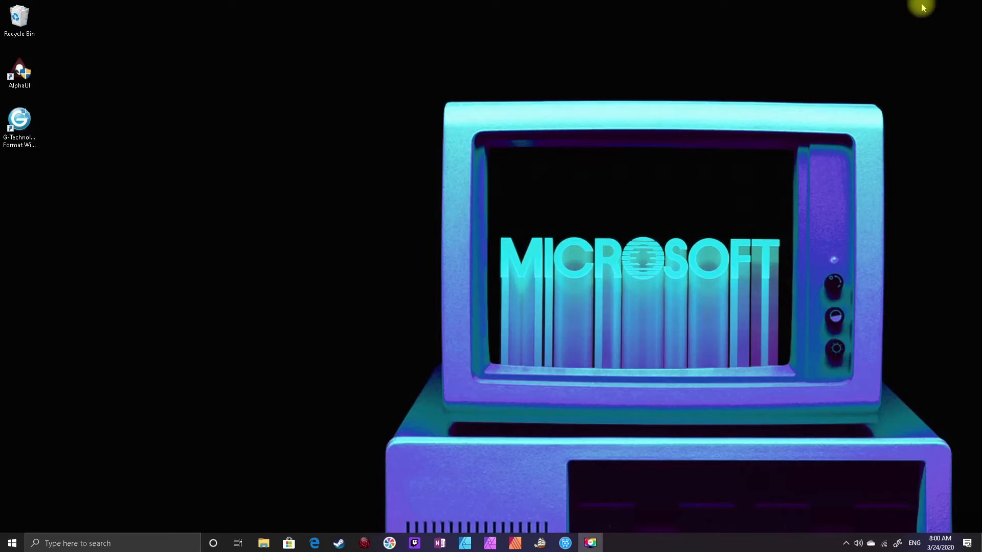
pyautogui.doubleClick(25, 111)
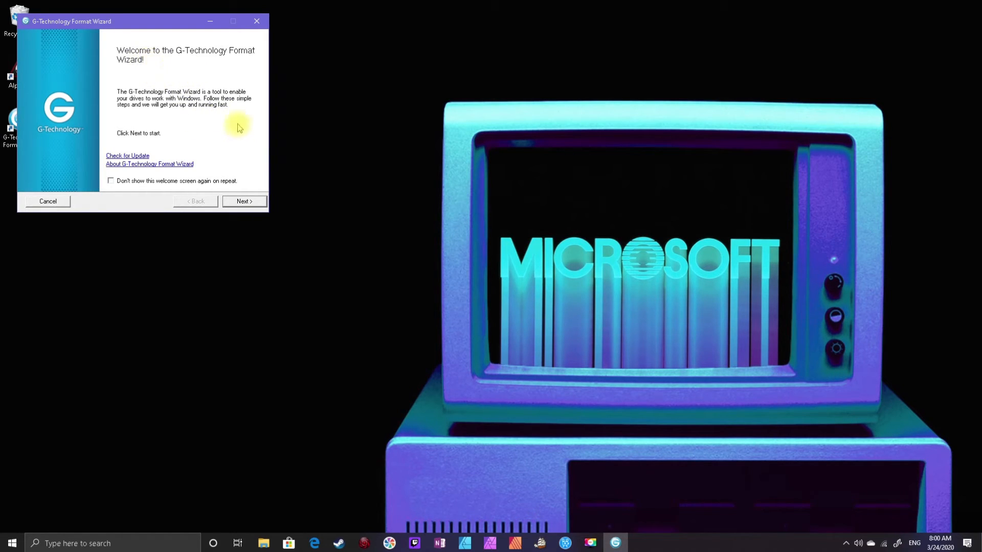
pyautogui.click(248, 202)
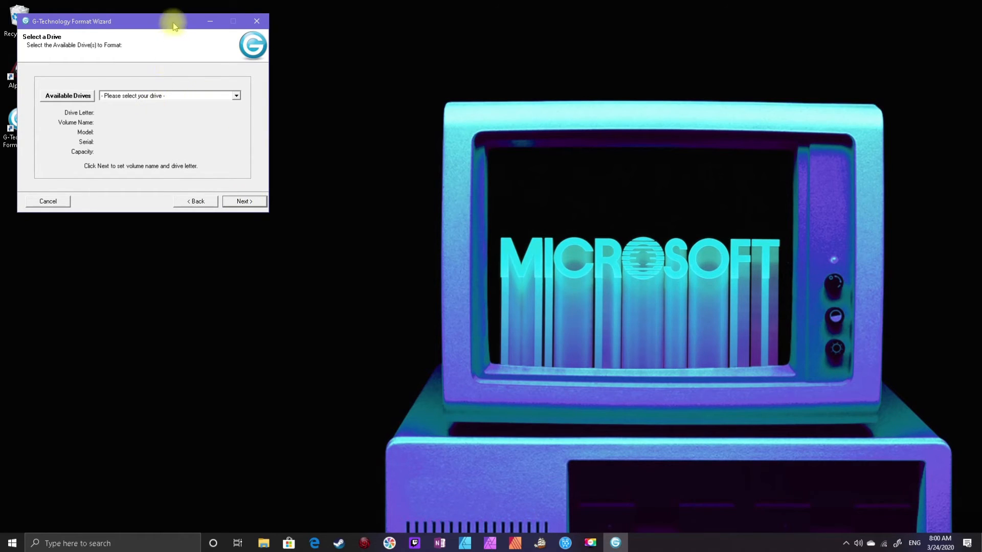
pyautogui.moveTo(171, 22); pyautogui.dragTo(501, 154)
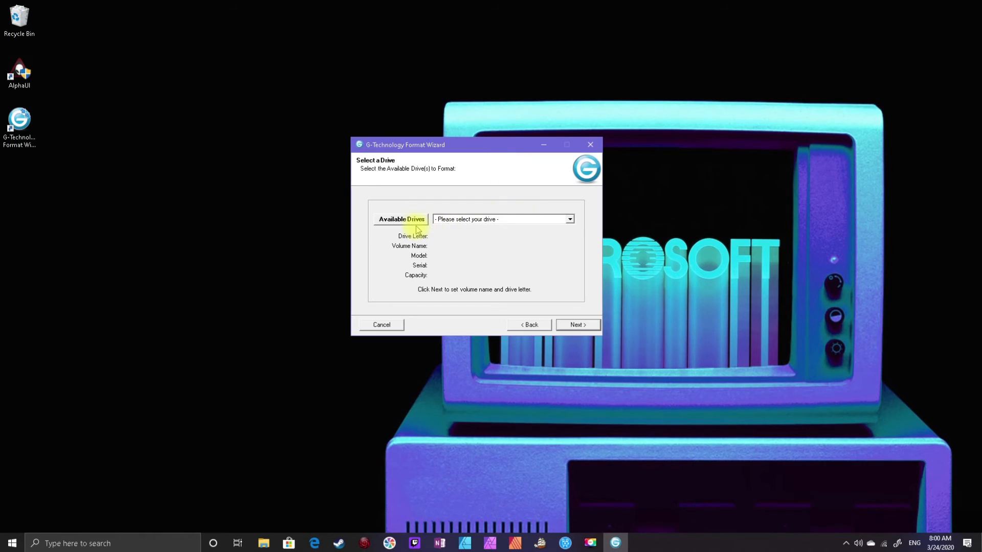
# Select Disk 1 - G-DRIVE ev (Gen2) (932 GB) as the drive to format and continue to the naming page
pyautogui.click(529, 220)
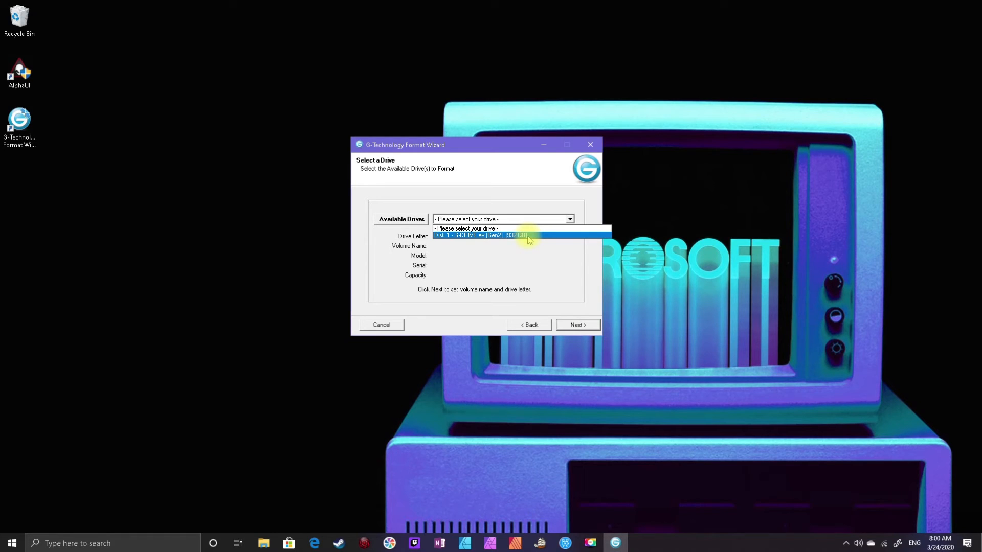
pyautogui.click(529, 236)
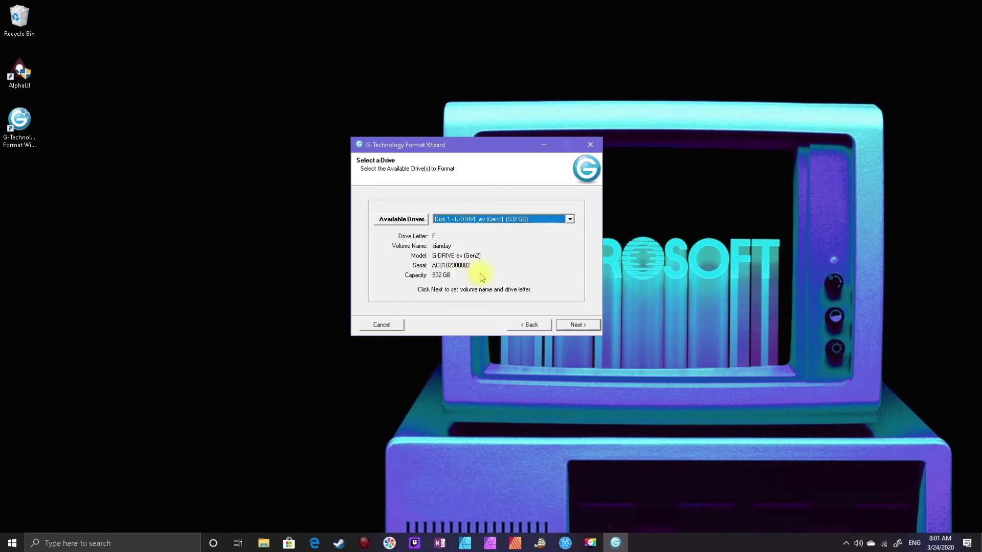
pyautogui.click(575, 325)
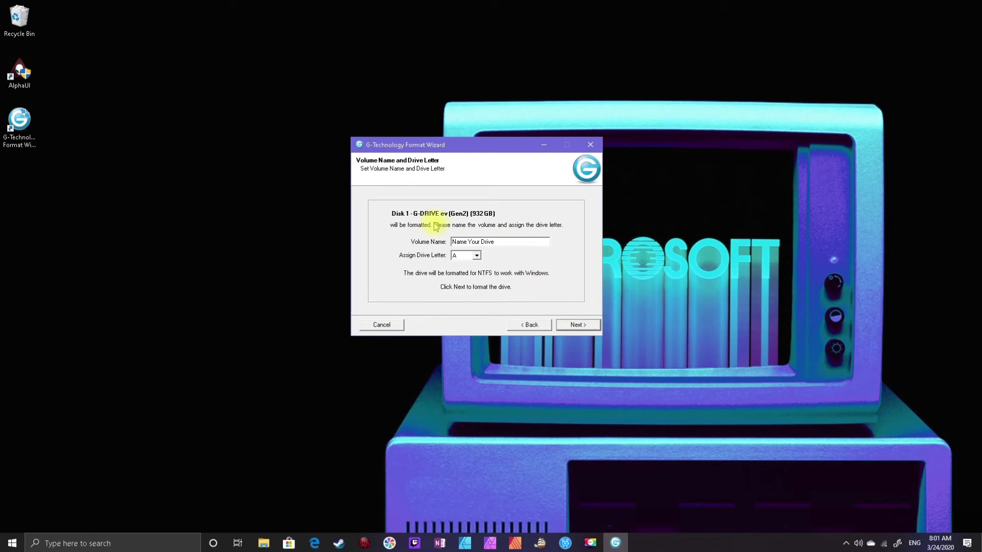
# Enter a personal name as the volume name and assign drive letter S
pyautogui.moveTo(508, 242); pyautogui.dragTo(415, 237)
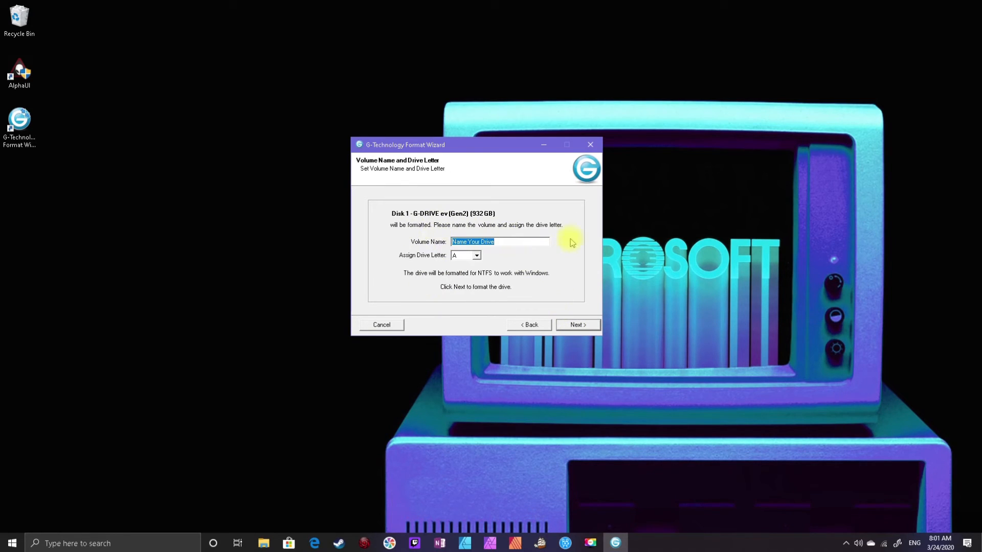
pyautogui.write('siandaylewis')
pyautogui.click(478, 257)
pyautogui.click(465, 367)
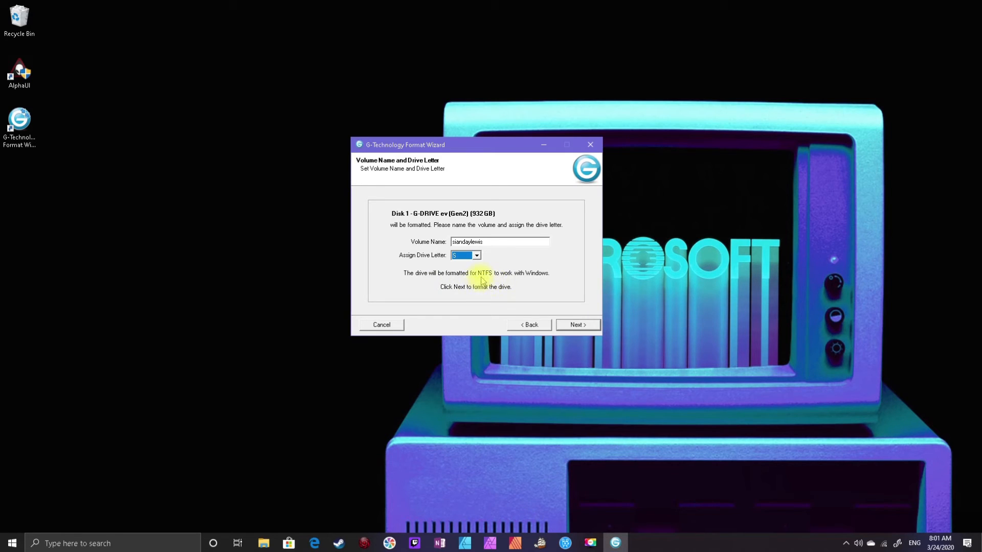
# Confirm formatting the selected drive for Windows and finish the wizard
pyautogui.click(577, 327)
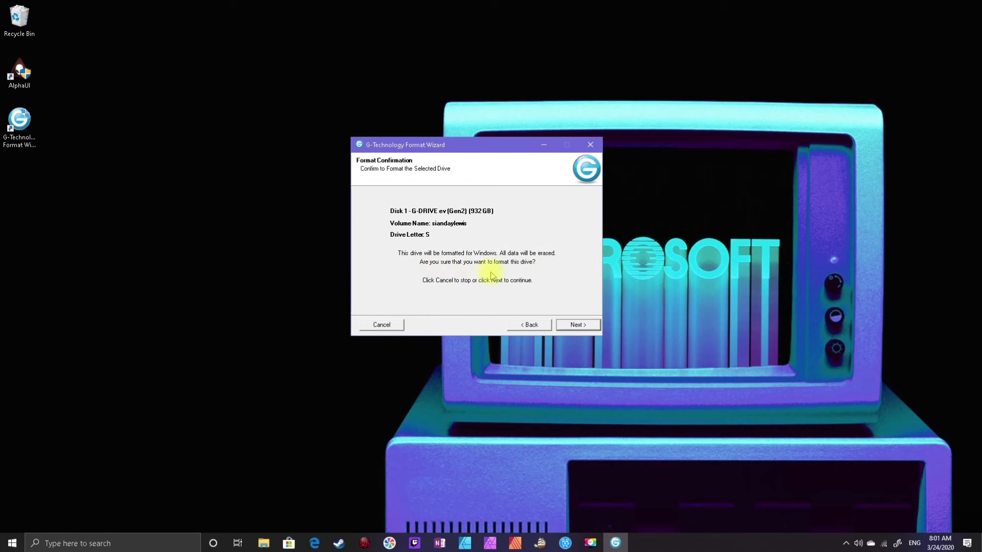
pyautogui.click(578, 326)
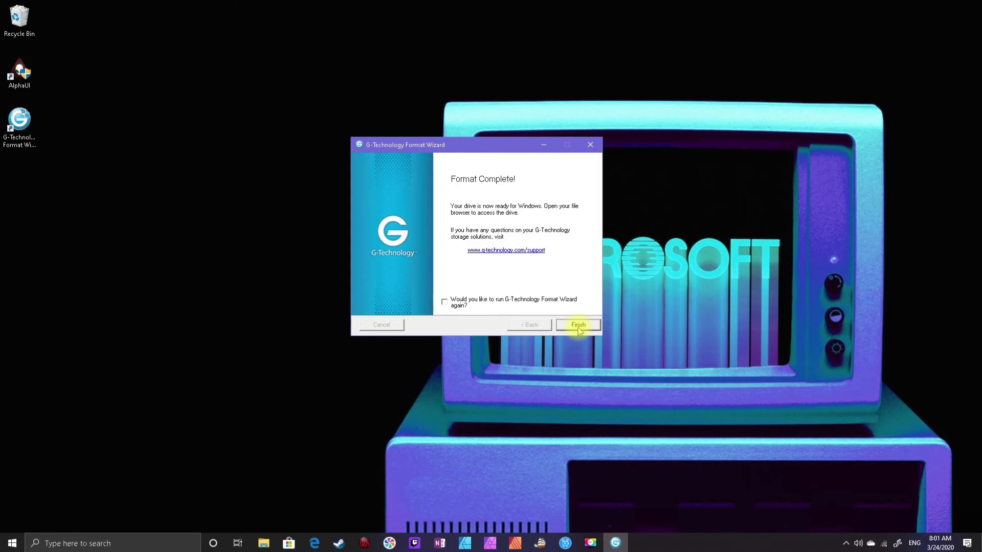
pyautogui.click(579, 326)
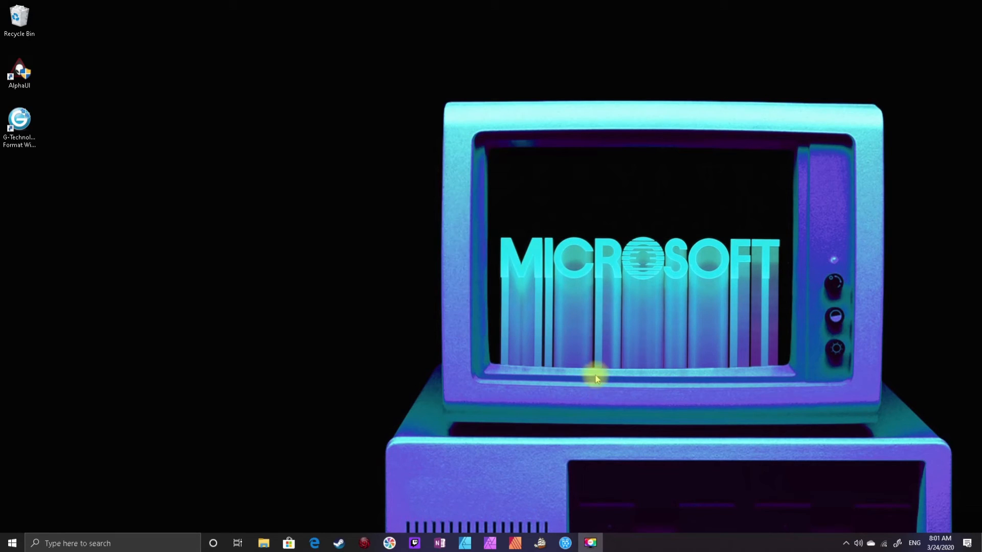
# Bring up This PC in a smaller window, open the S: drive to check its contents, and return to This PC
pyautogui.moveTo(262, 542)
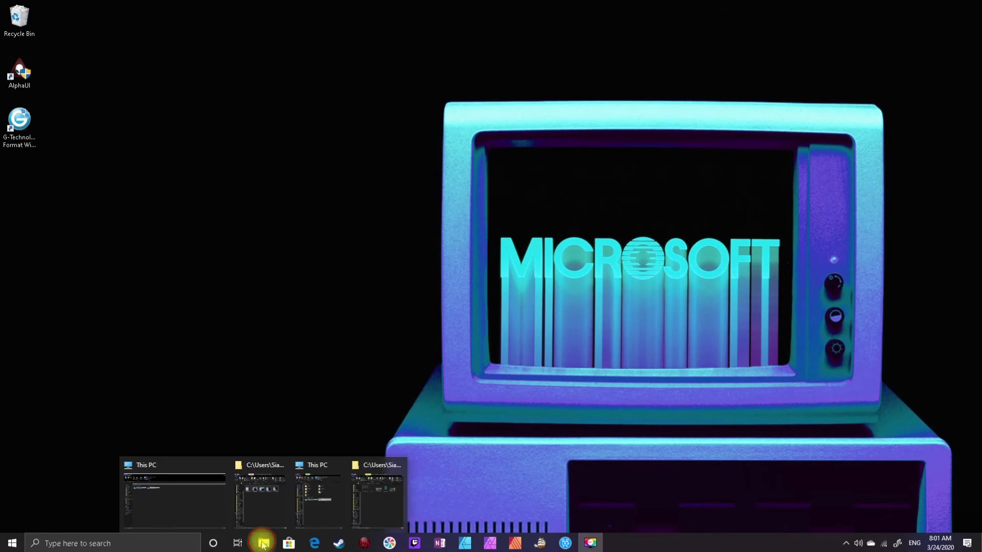
pyautogui.click(398, 465)
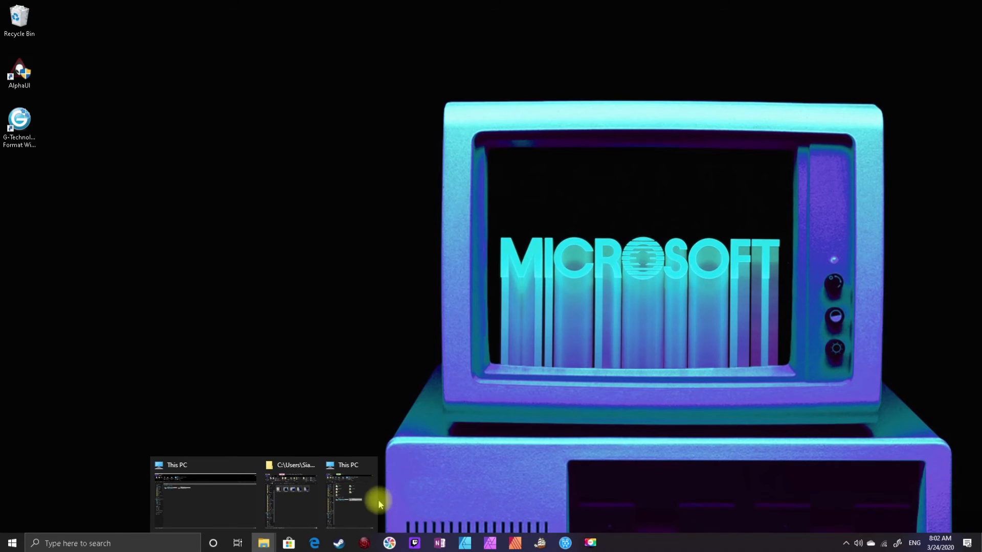
pyautogui.click(241, 509)
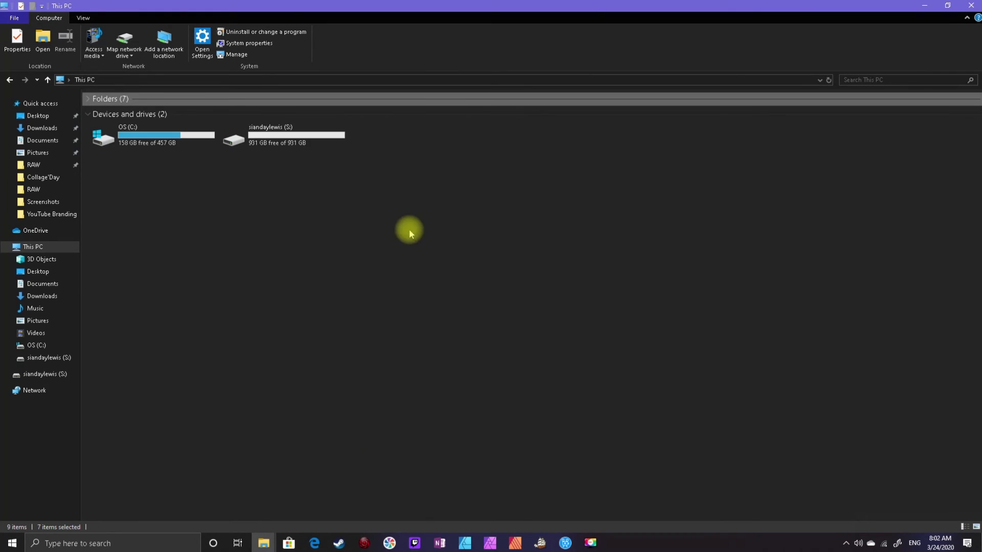
pyautogui.doubleClick(490, 6)
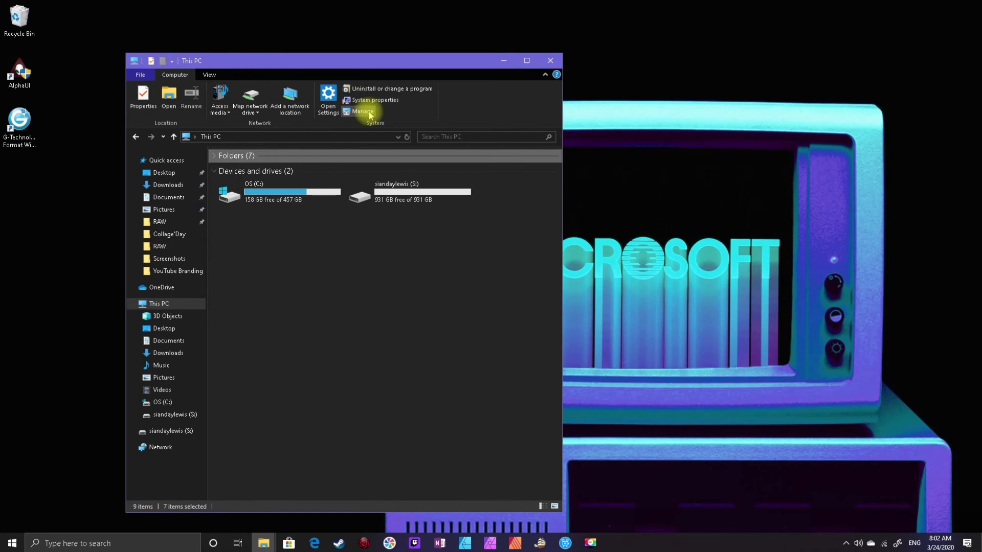
pyautogui.doubleClick(397, 198)
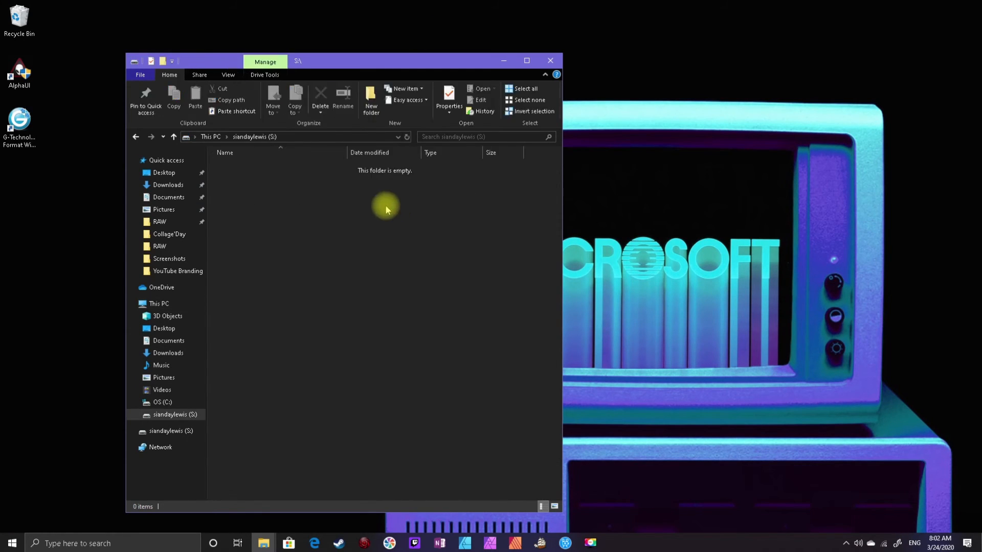
pyautogui.click(209, 137)
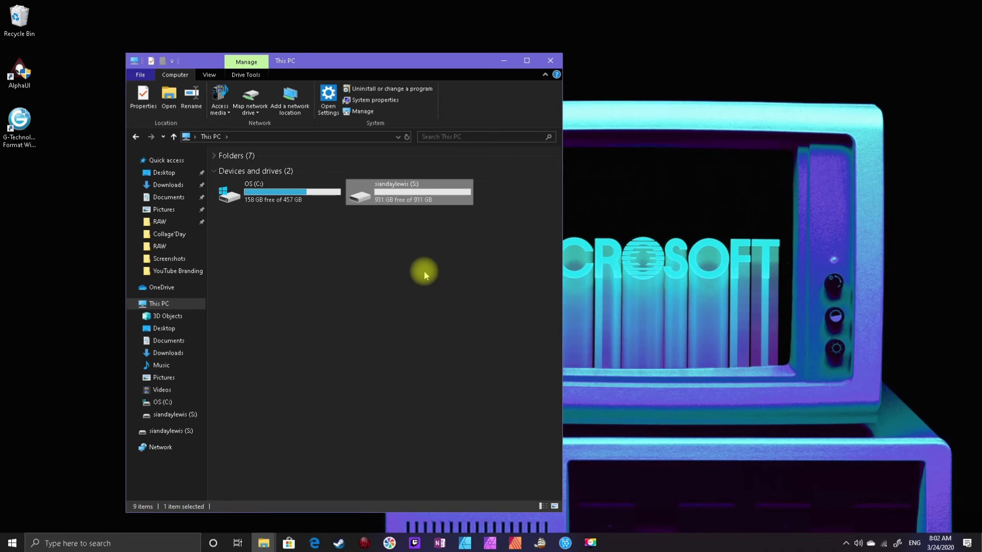
# Switch back to Microsoft Edge and look over the upper part of the G-DRIVE ev RaW product page
pyautogui.click(19, 125)
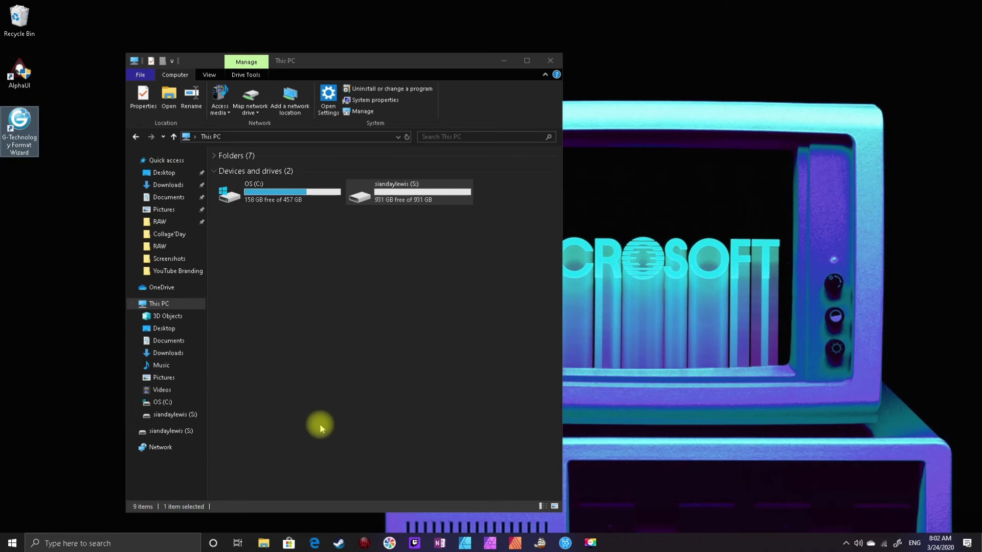
pyautogui.click(314, 543)
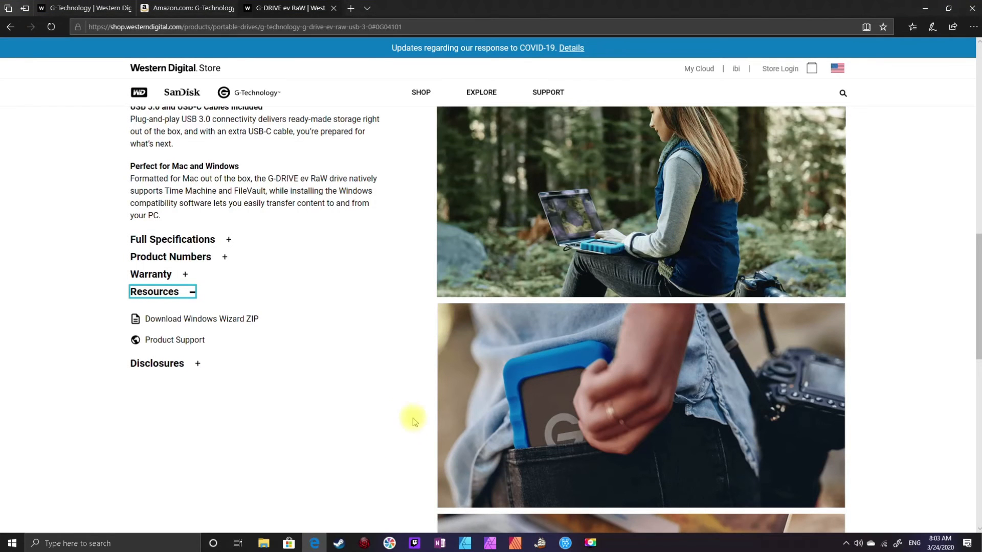
pyautogui.scroll(15, 404, 409)
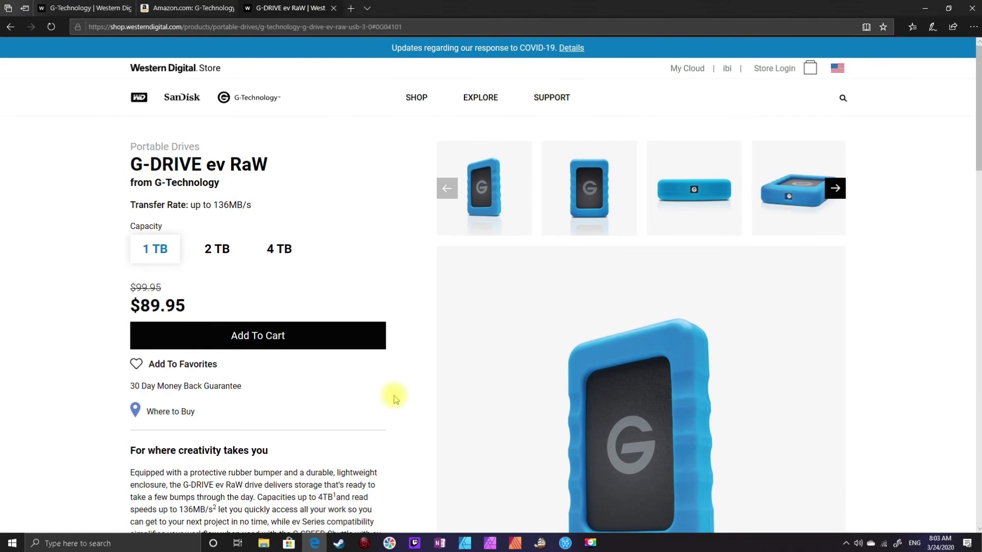
pyautogui.scroll(-2, 400, 396)
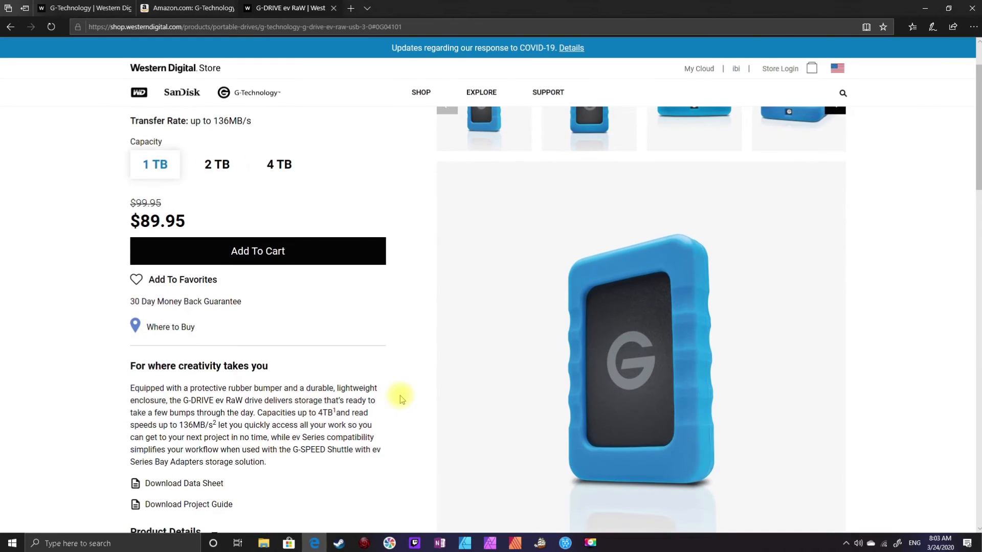
pyautogui.scroll(-2, 409, 382)
pyautogui.scroll(3, 409, 381)
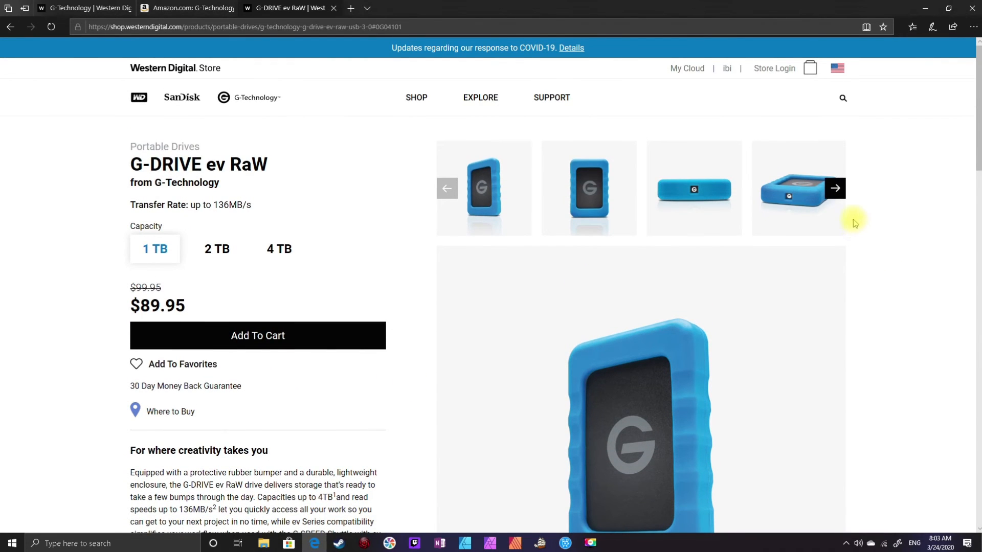
# Browse the G-DRIVE ev RaW gallery, enlarging the pictures of the drive with its blue bumper and of the bare black enclosure
pyautogui.click(836, 189)
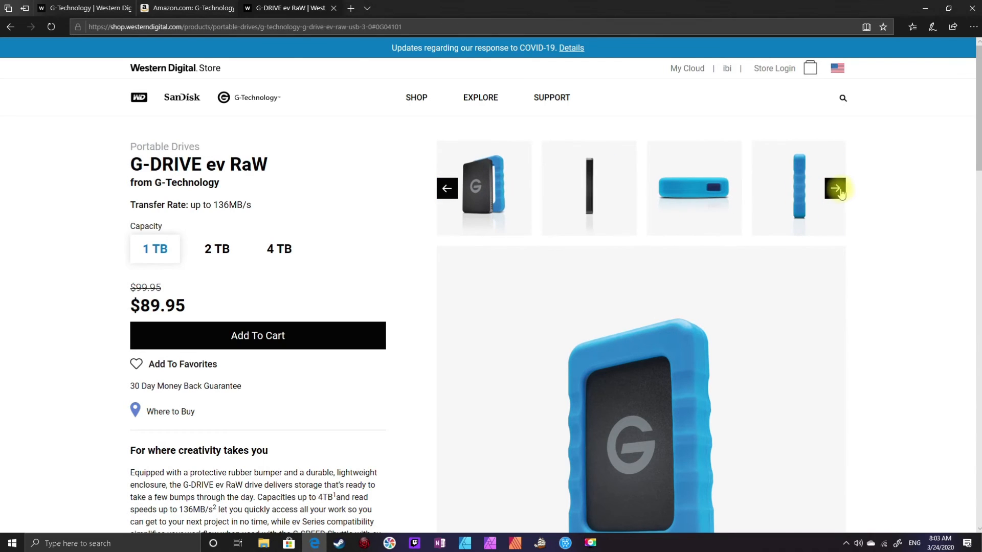
pyautogui.click(435, 199)
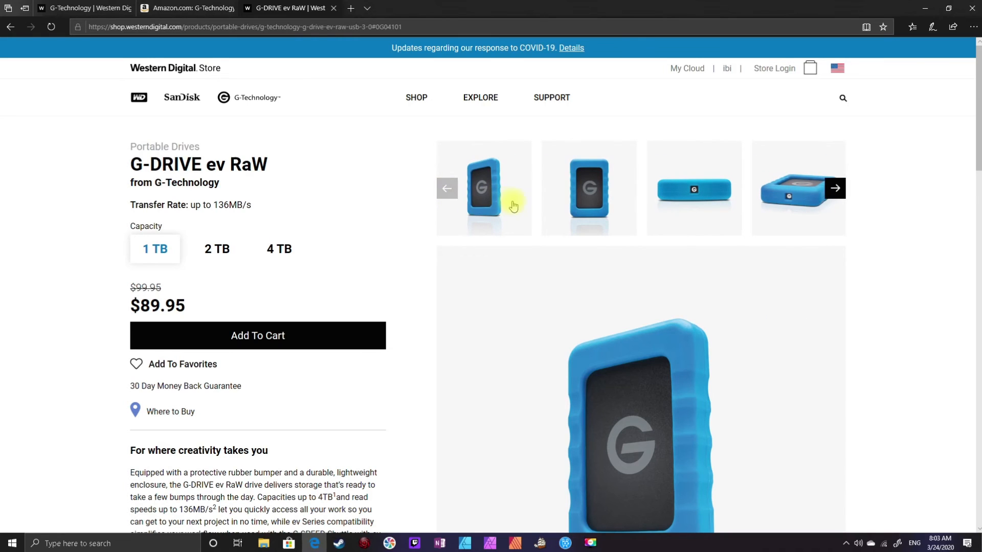
pyautogui.click(567, 204)
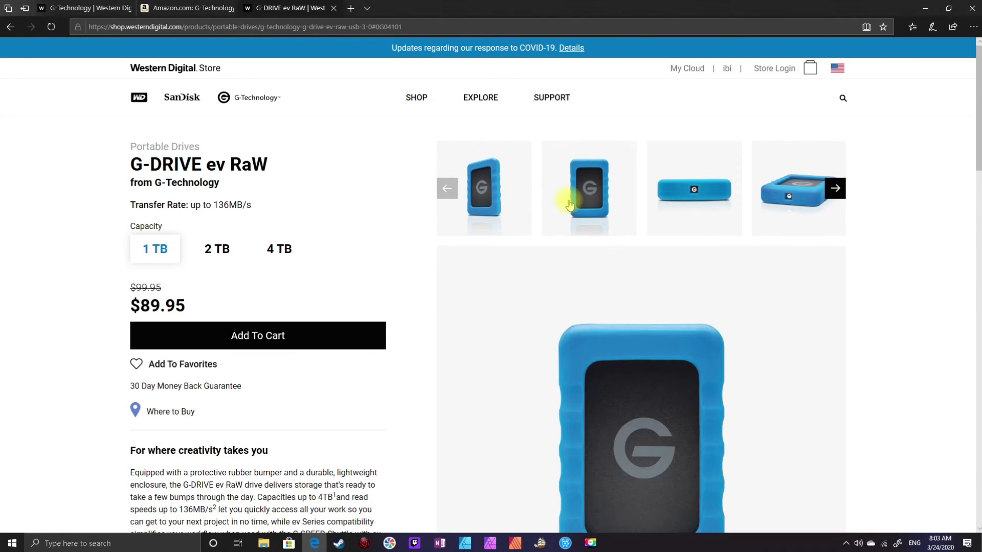
pyautogui.click(668, 203)
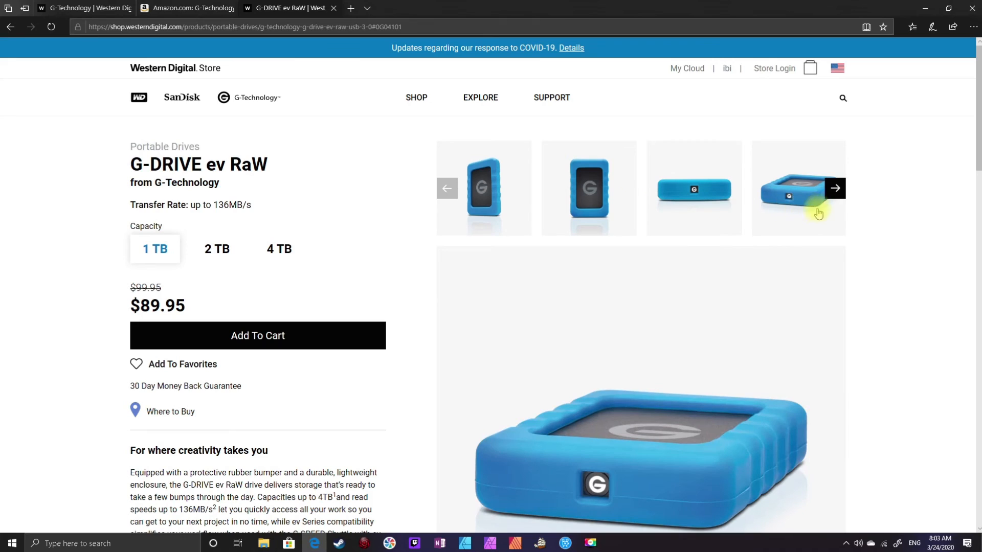
pyautogui.click(835, 188)
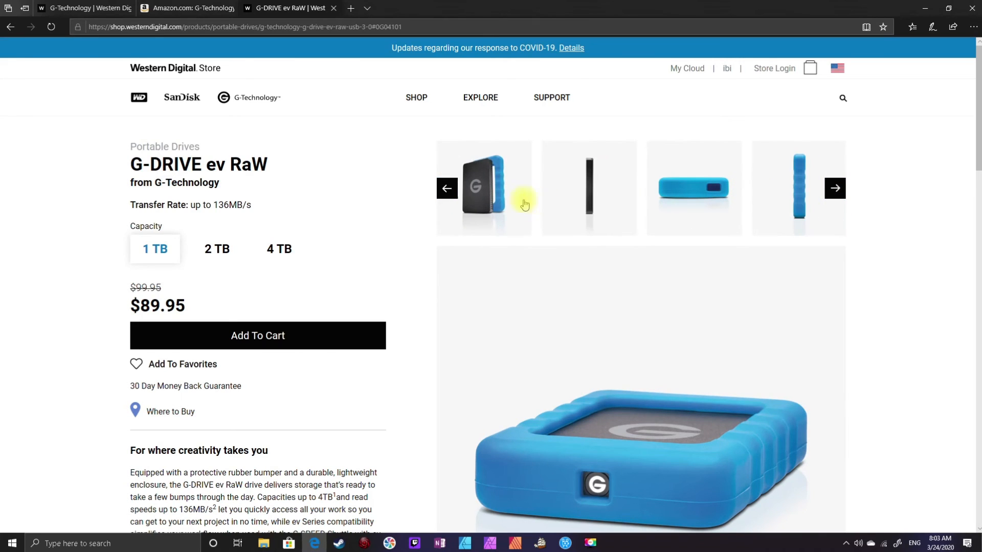
pyautogui.click(508, 192)
pyautogui.click(596, 197)
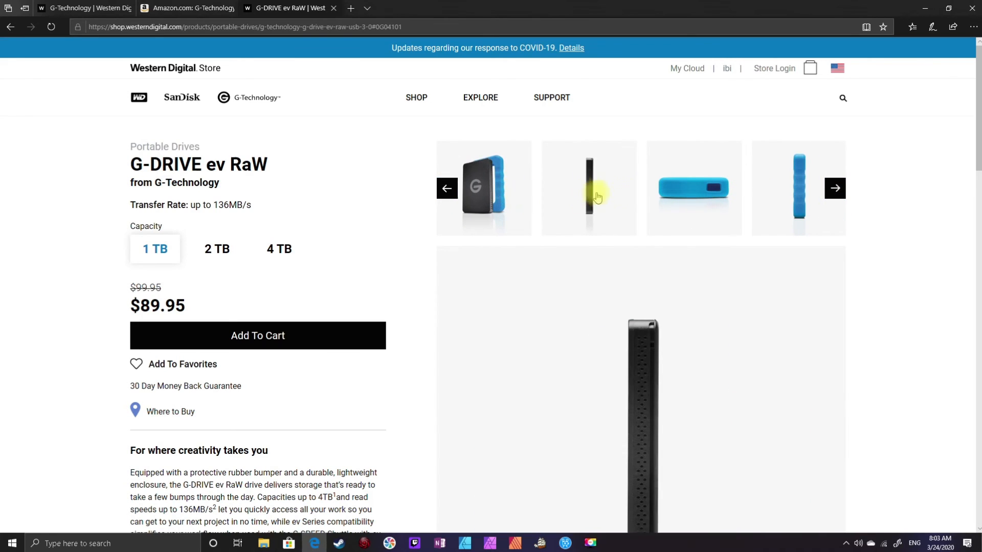
pyautogui.click(686, 188)
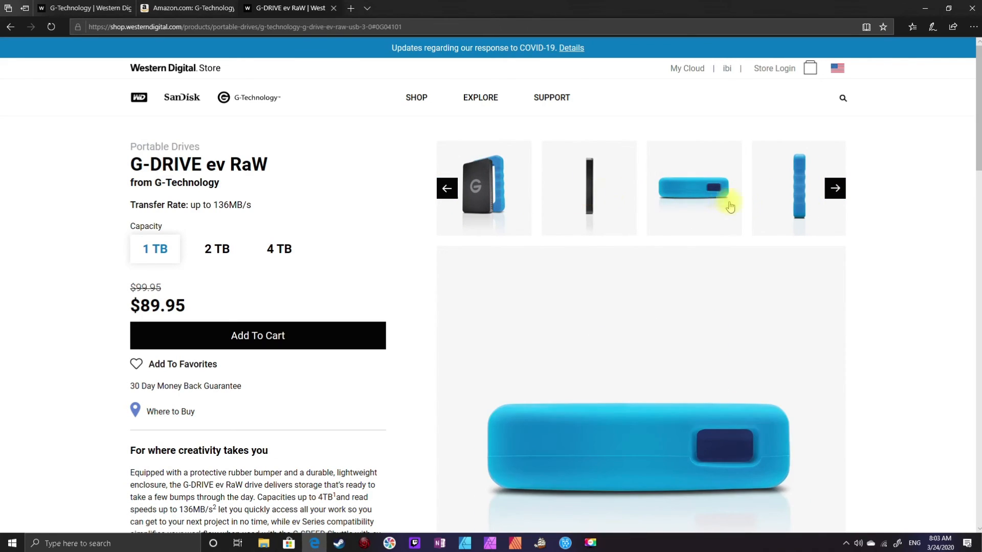
pyautogui.click(795, 203)
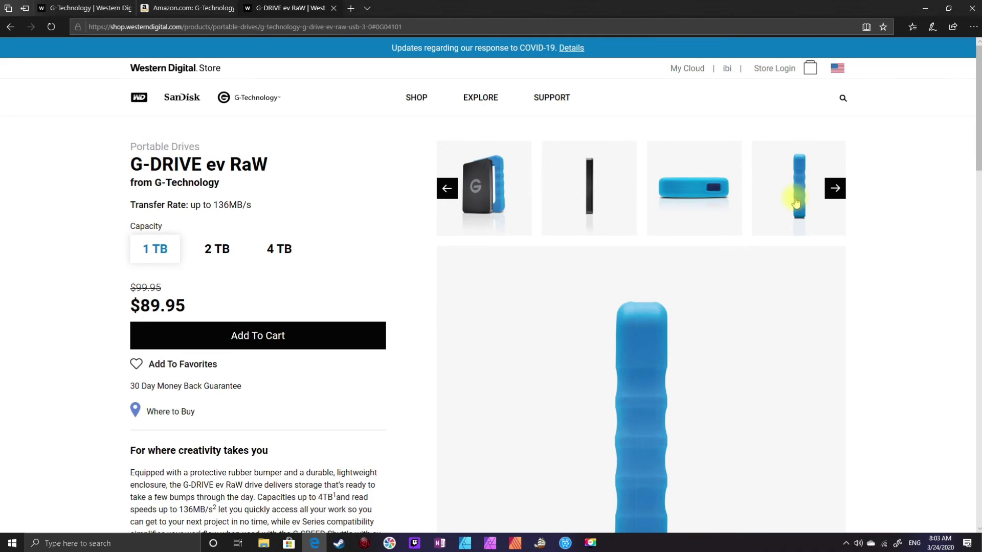
pyautogui.click(835, 189)
pyautogui.click(616, 198)
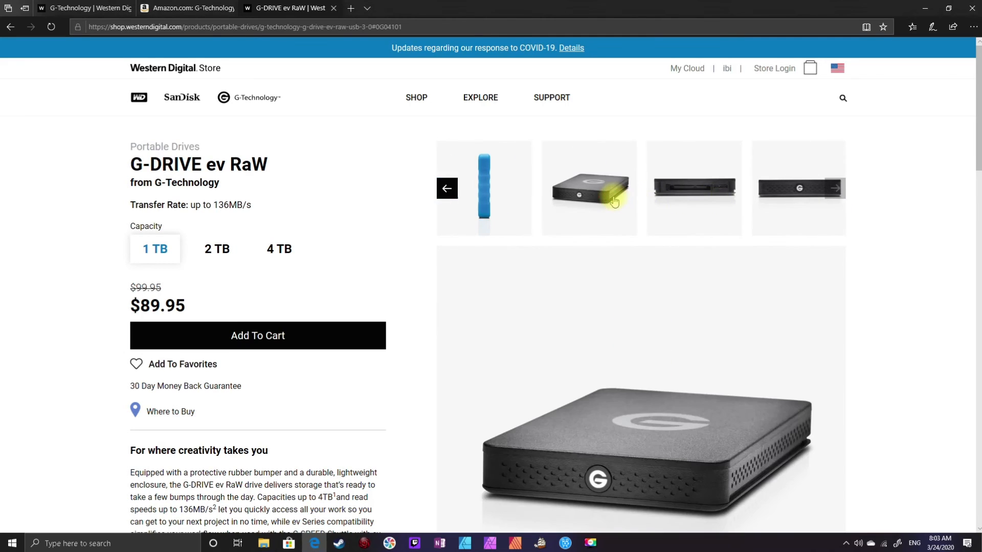
pyautogui.click(699, 206)
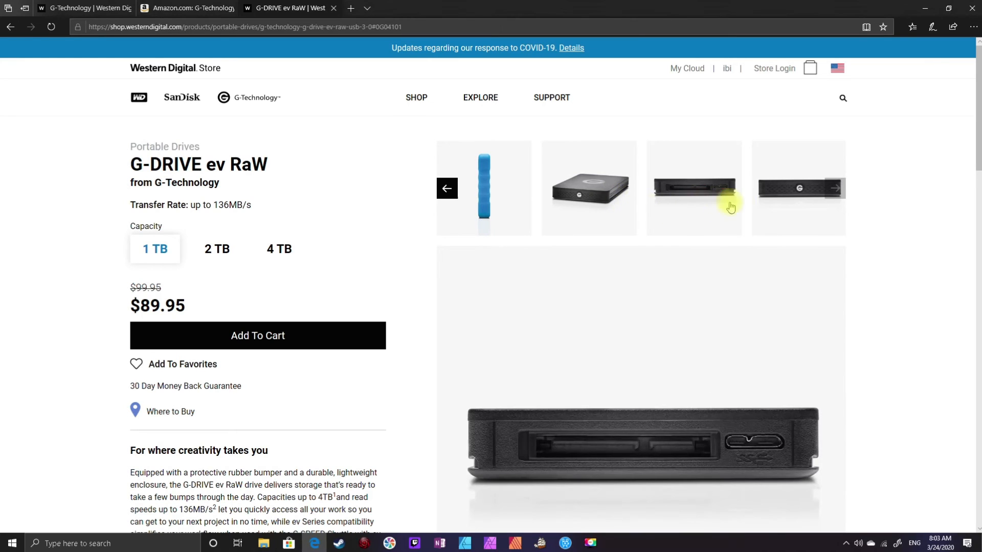
pyautogui.click(796, 196)
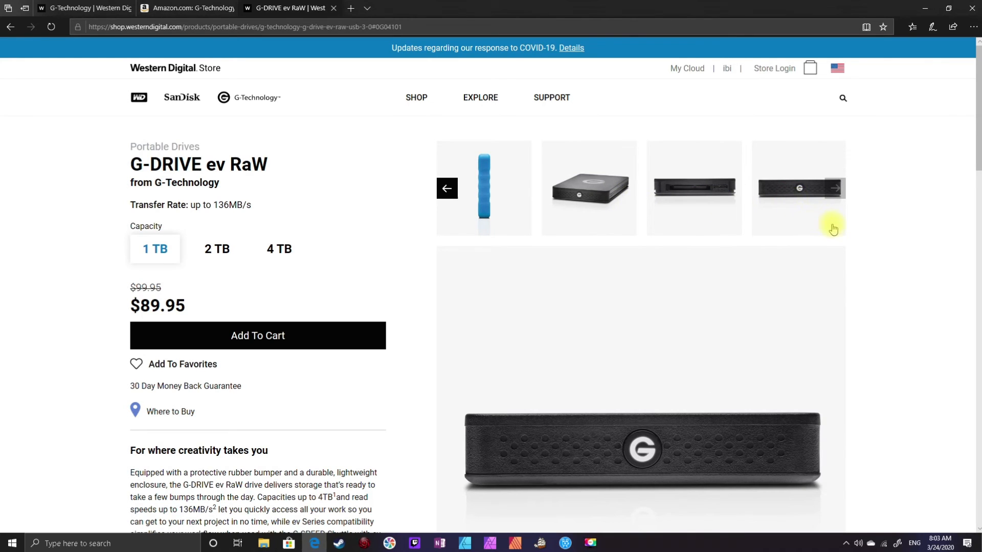
# Read through the Product Details on the G-DRIVE ev RaW page, including the cables, Mac and Windows compatibility and resources
pyautogui.scroll(-9, 833, 229)
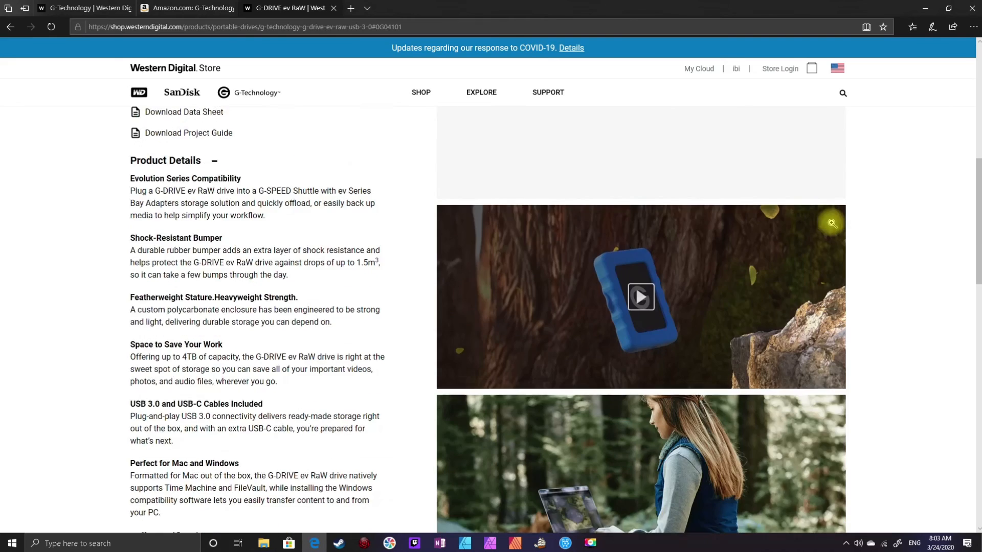
pyautogui.scroll(-4, 832, 225)
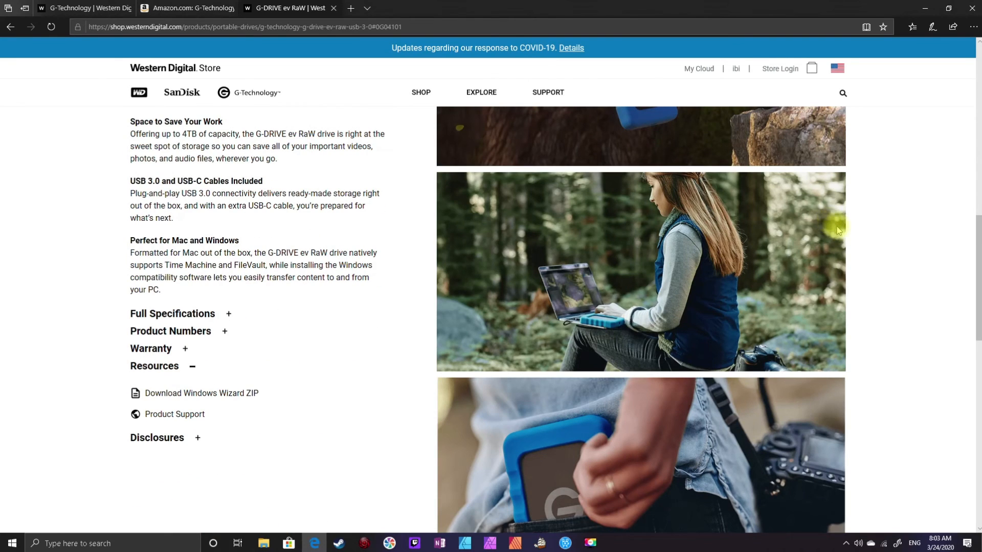
pyautogui.scroll(1, 285, 287)
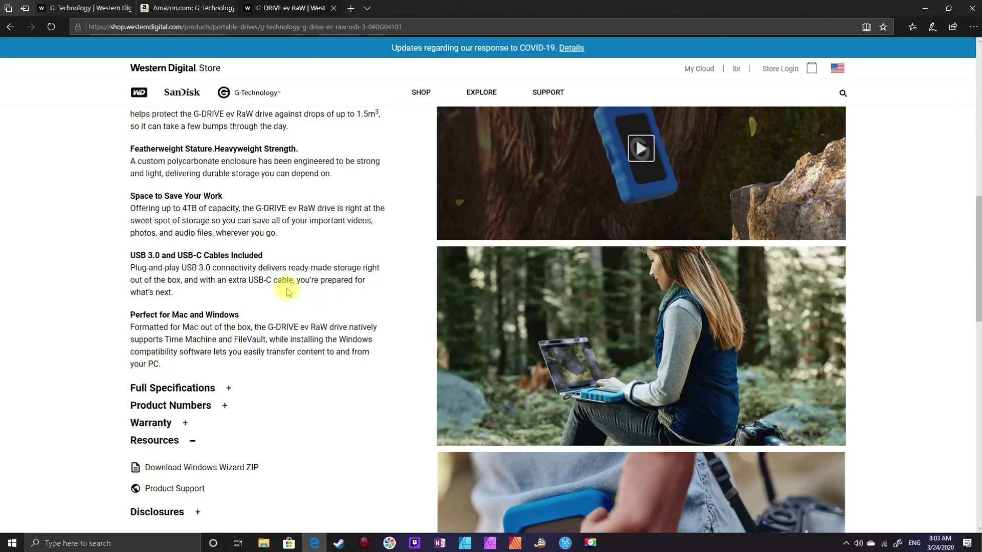
pyautogui.scroll(-5, 288, 293)
pyautogui.scroll(5, 288, 293)
pyautogui.scroll(15, 242, 364)
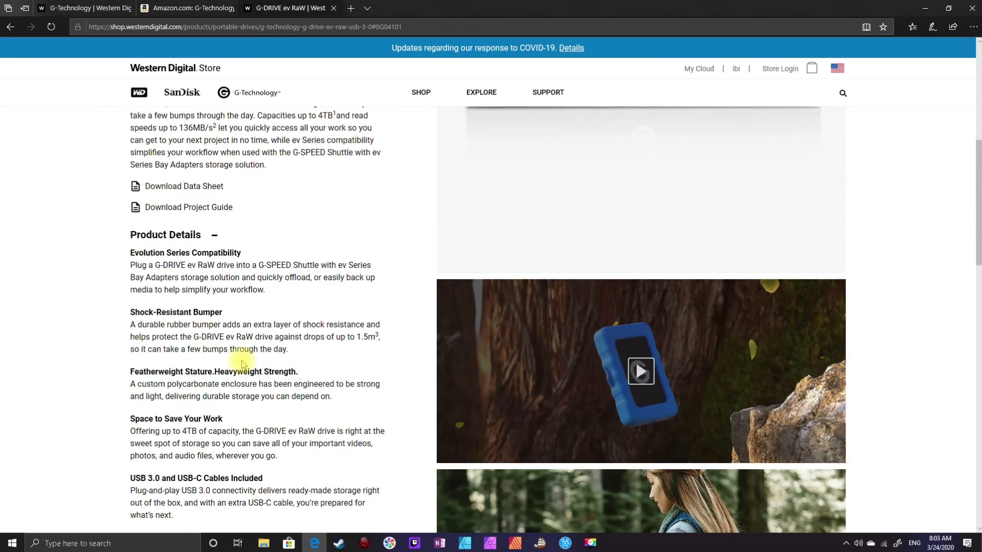
pyautogui.scroll(-10, 242, 364)
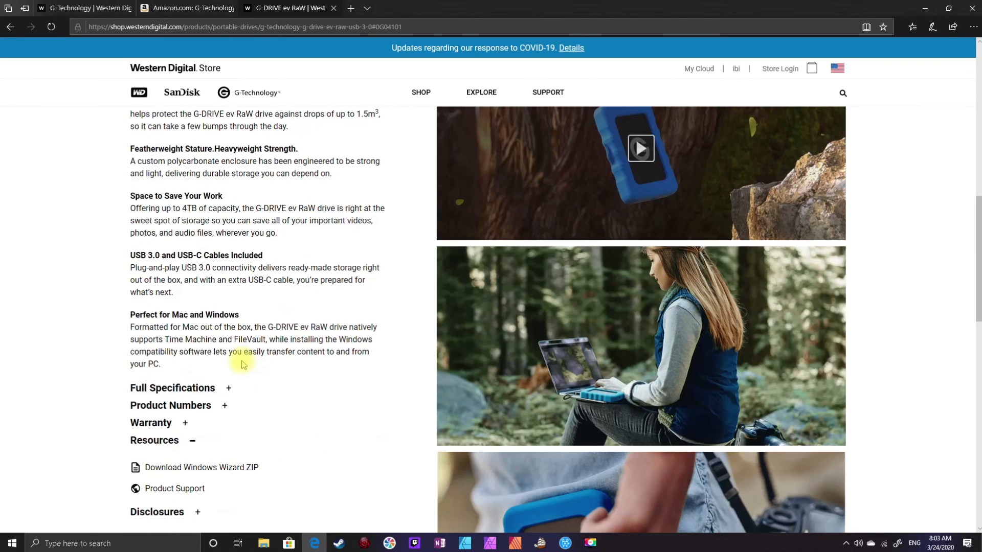
# Look at the Amazon listing's Perfect for Mac and Windows section and bring up This PC to check the S: drive
pyautogui.click(184, 8)
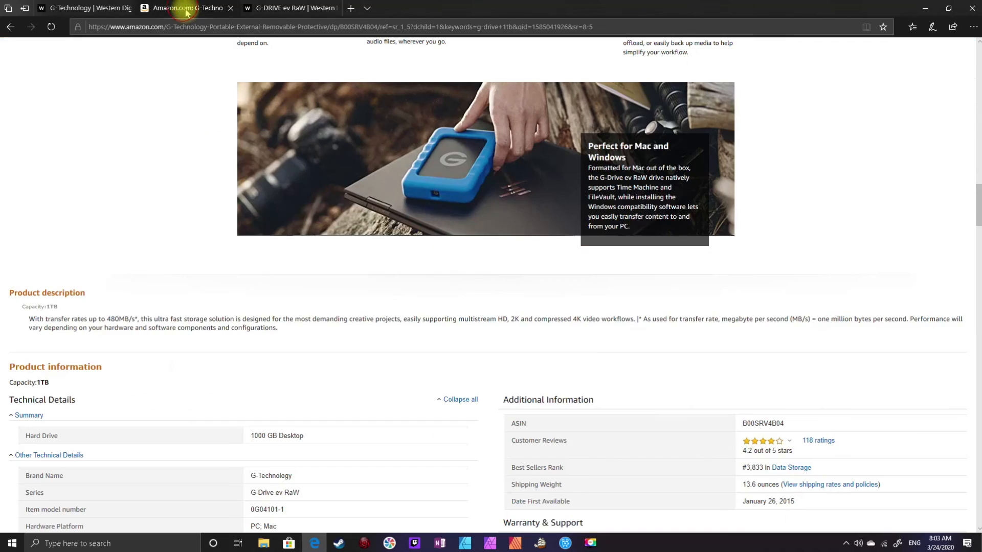
pyautogui.scroll(5, 757, 219)
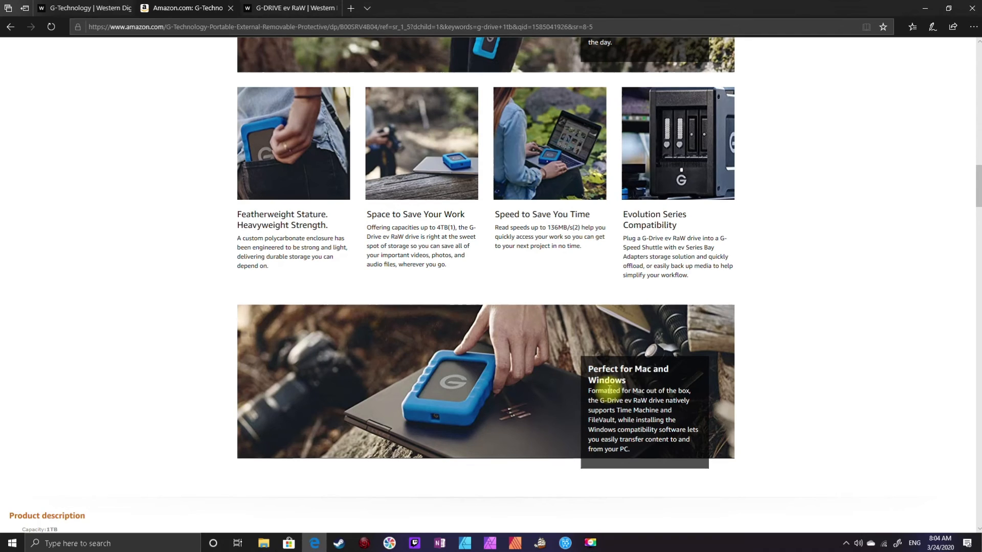
pyautogui.moveTo(256, 541)
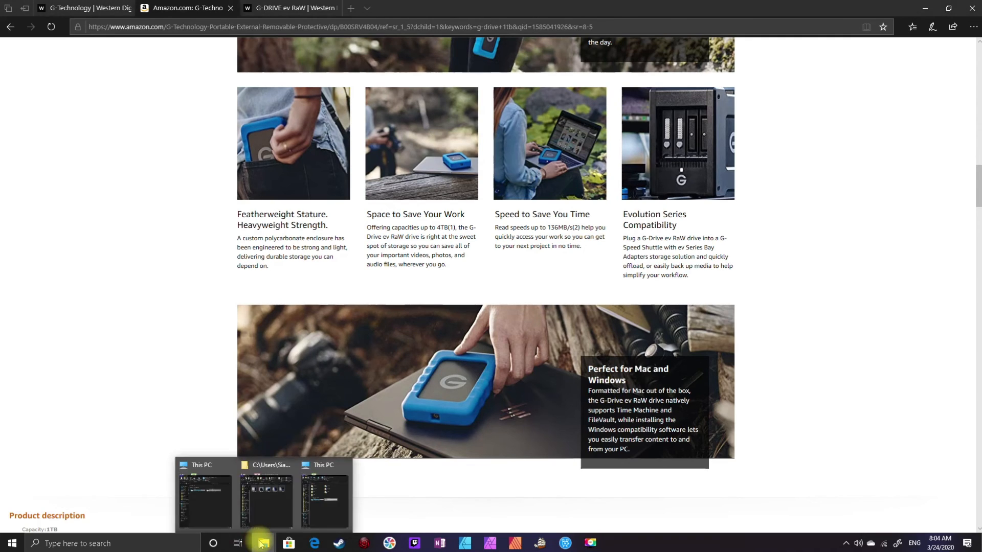
pyautogui.click(219, 516)
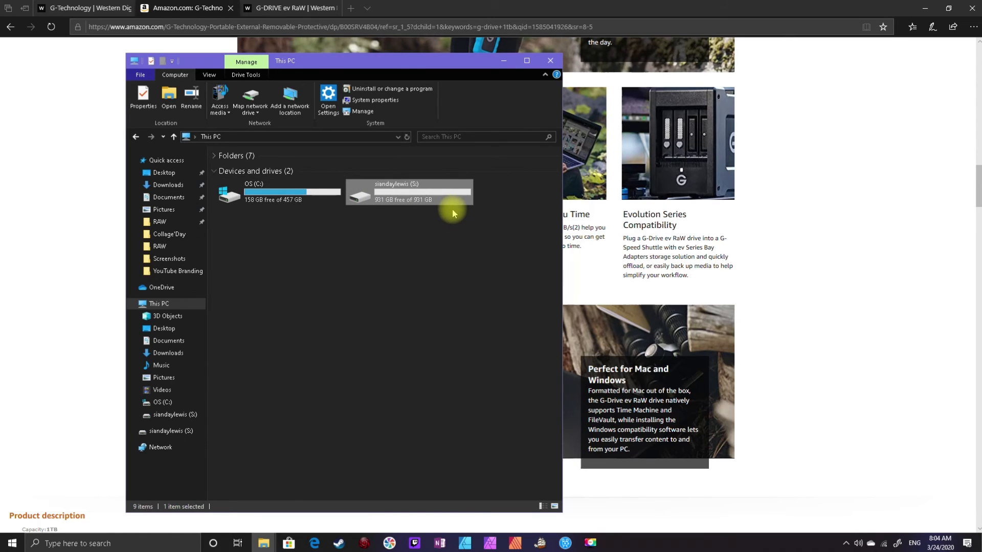
pyautogui.click(460, 238)
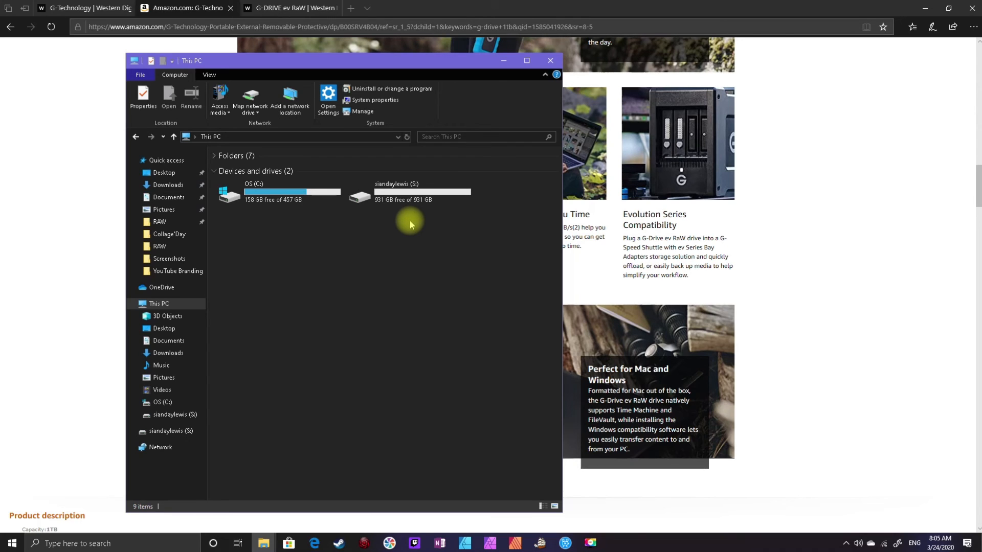
# Return to the Amazon listing and review its price, capacity options, feature list, manufacturer's section and product description
pyautogui.click(872, 248)
pyautogui.scroll(15, 872, 251)
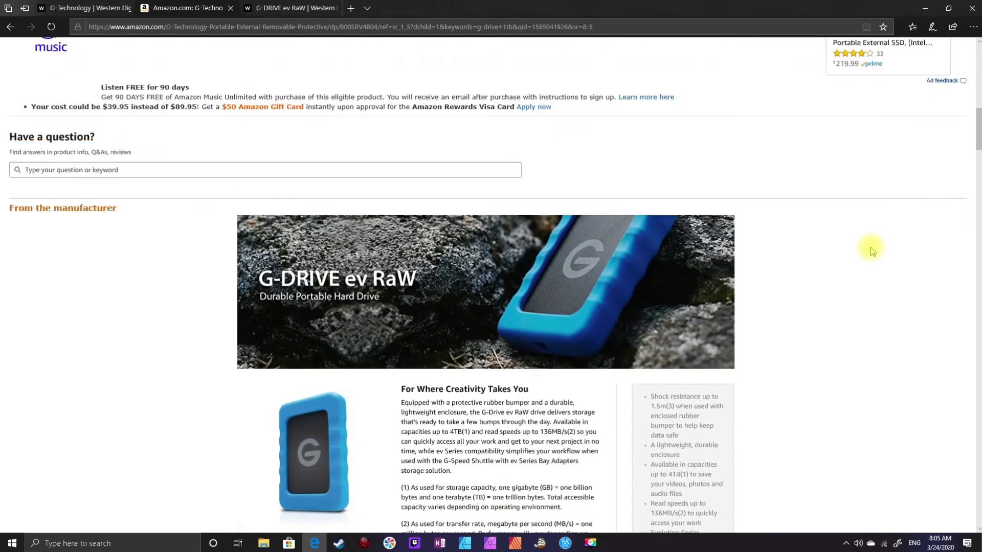
pyautogui.scroll(10, 872, 251)
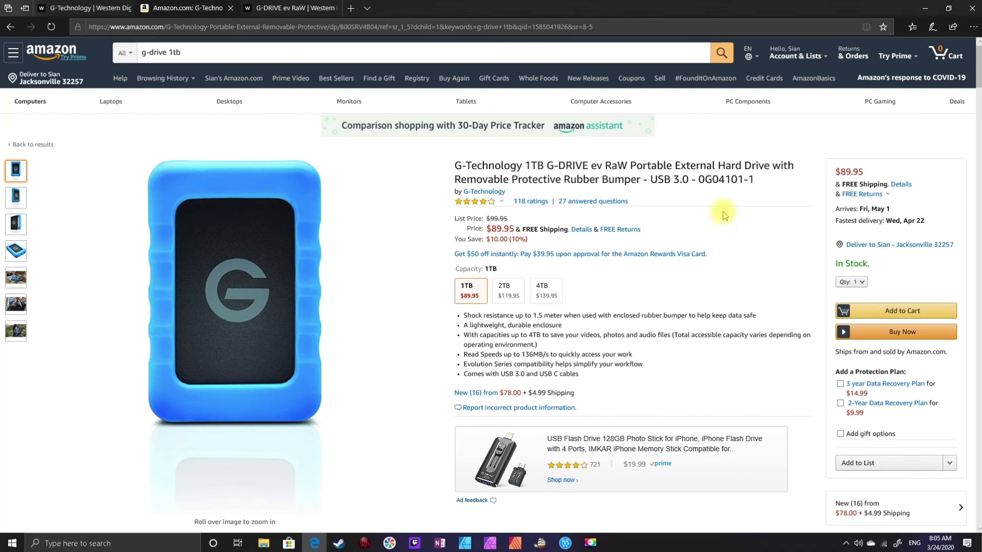
pyautogui.scroll(-20, 724, 216)
pyautogui.scroll(-4, 725, 215)
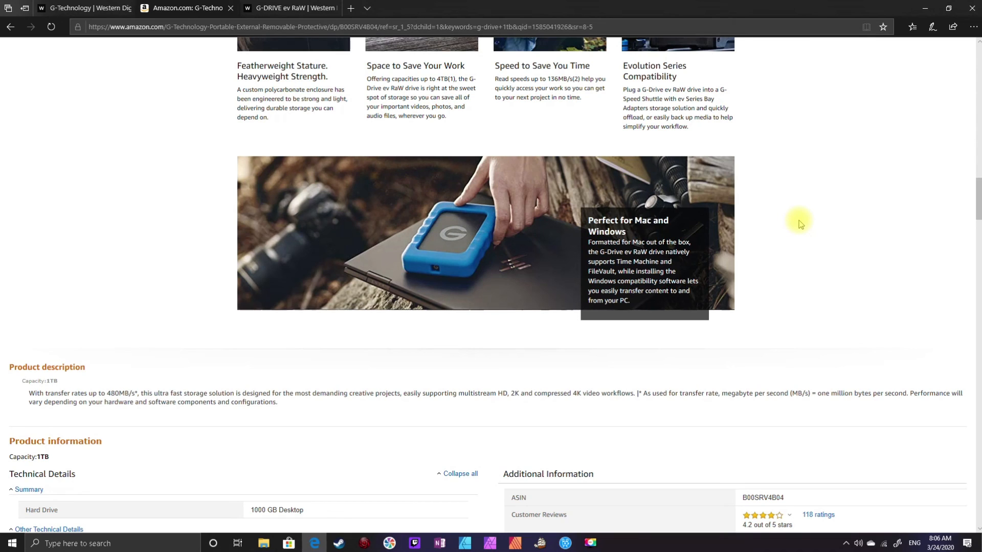
pyautogui.scroll(4, 801, 224)
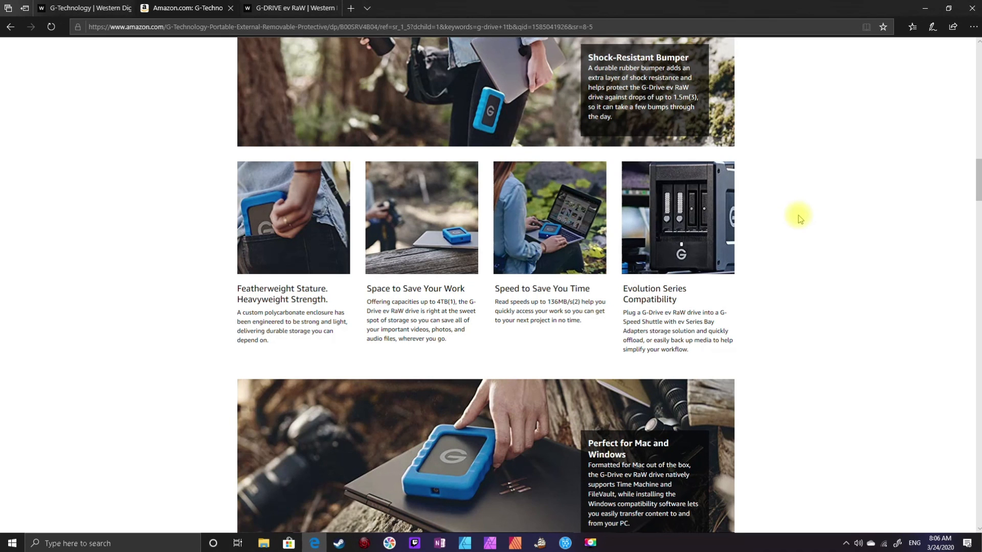
pyautogui.scroll(9, 801, 219)
pyautogui.scroll(2, 801, 218)
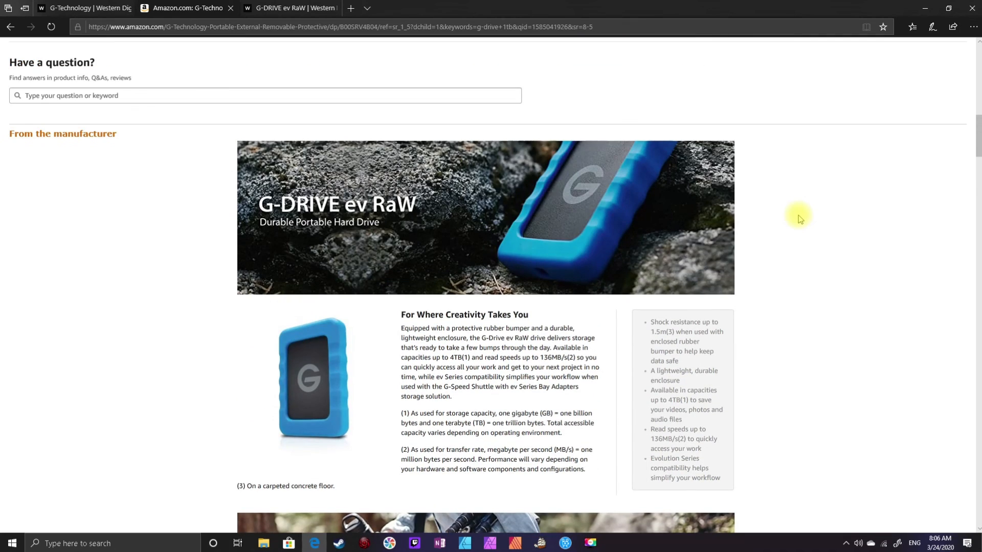
pyautogui.scroll(16, 800, 219)
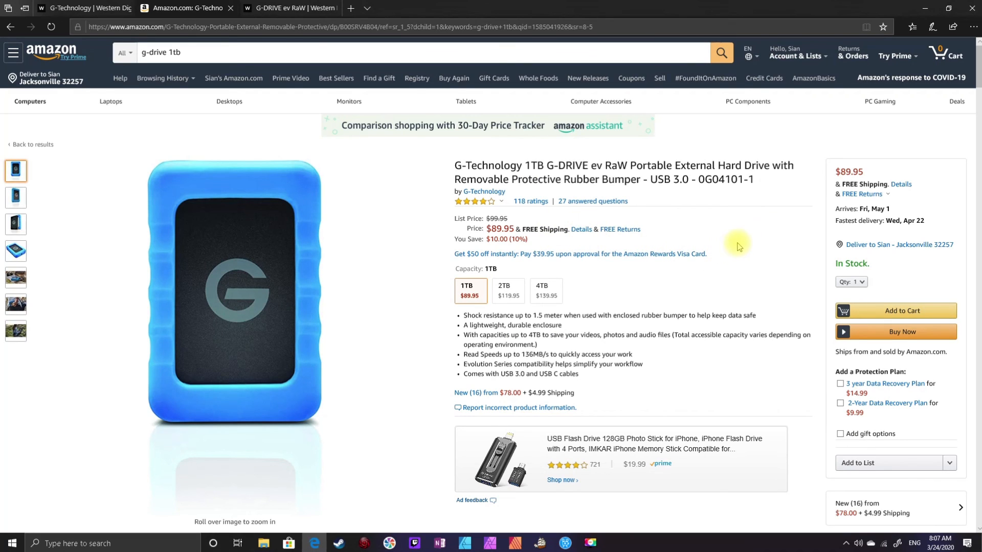
# Switch back to the Western Digital Store page and review the G-DRIVE ev RaW price, description and product details again
pyautogui.moveTo(307, 183)
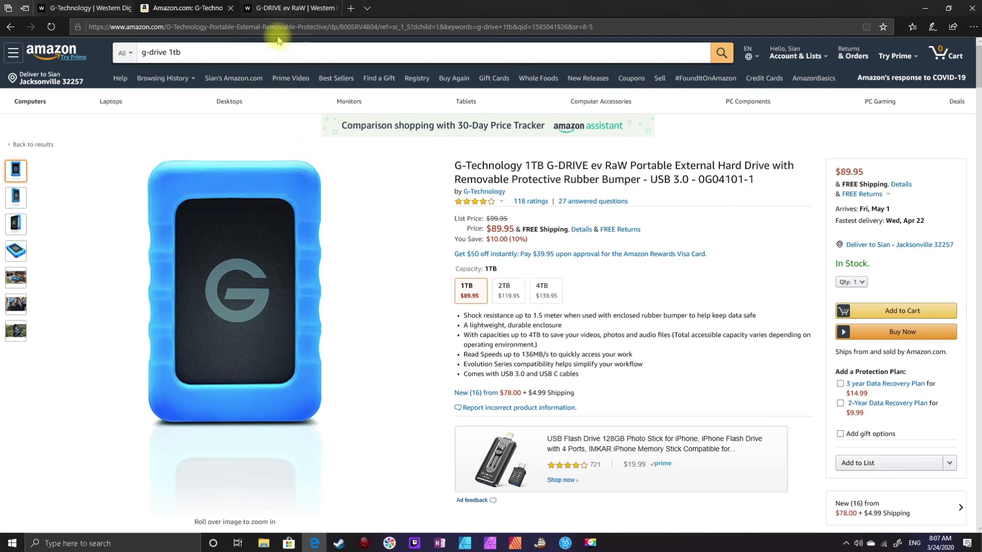
pyautogui.click(289, 8)
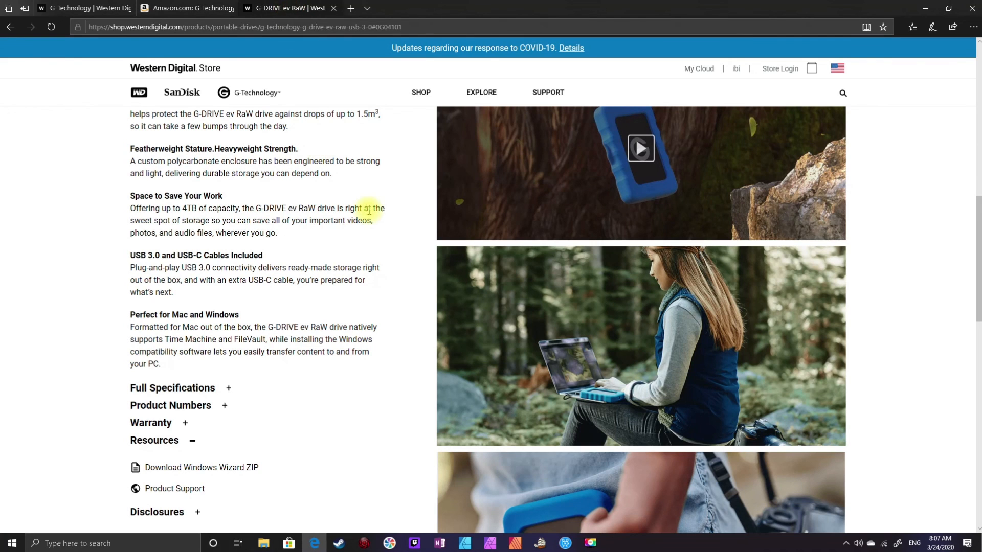
pyautogui.scroll(-2, 376, 208)
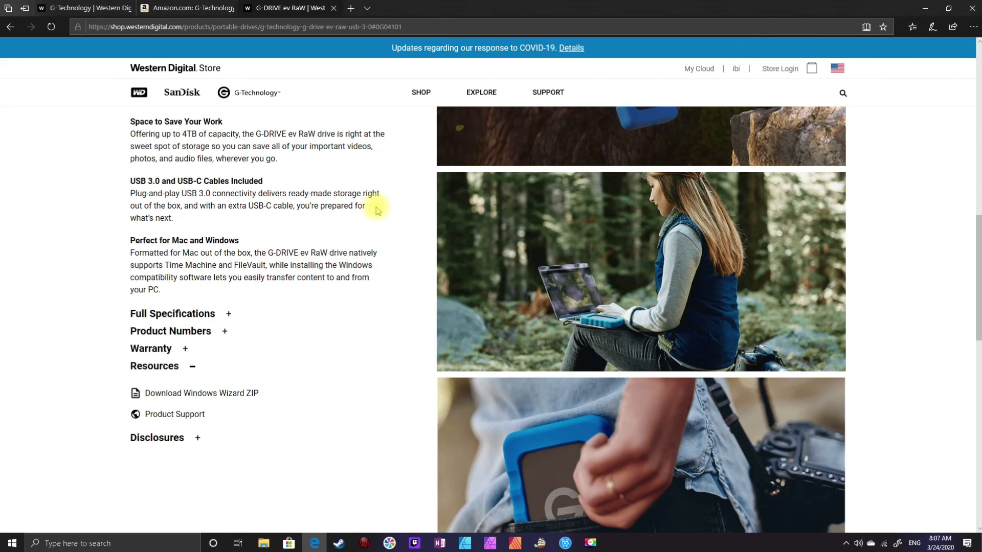
pyautogui.scroll(15, 377, 209)
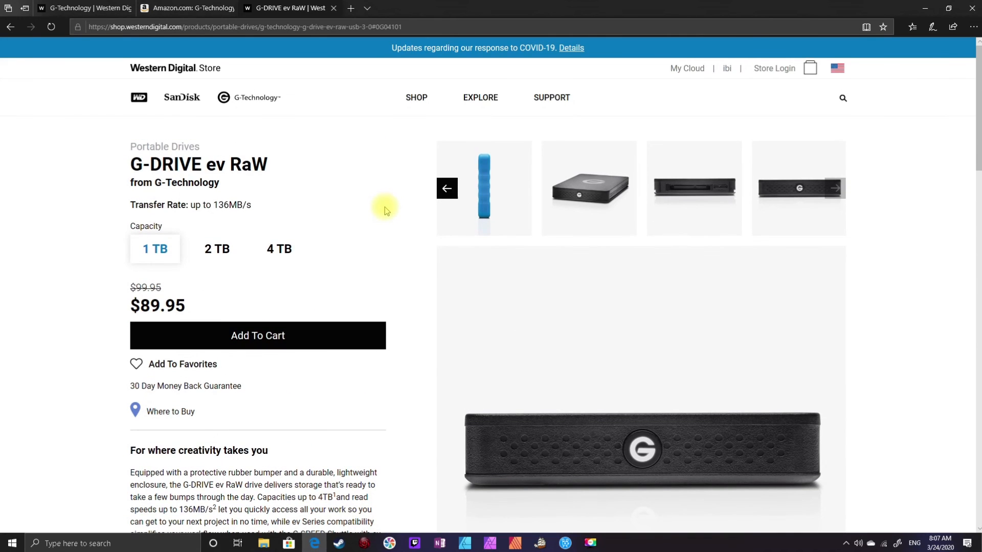
pyautogui.scroll(-5, 385, 210)
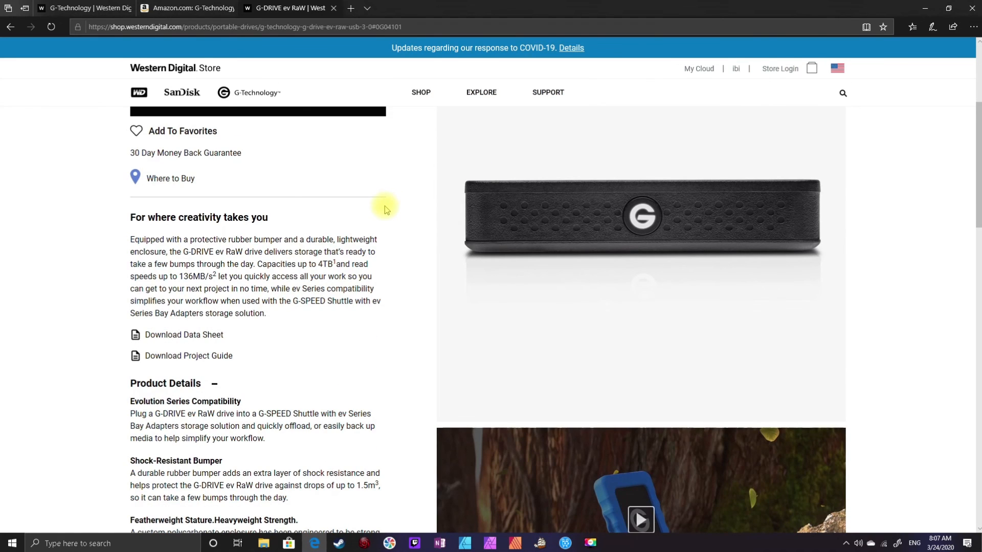
pyautogui.scroll(-3, 385, 209)
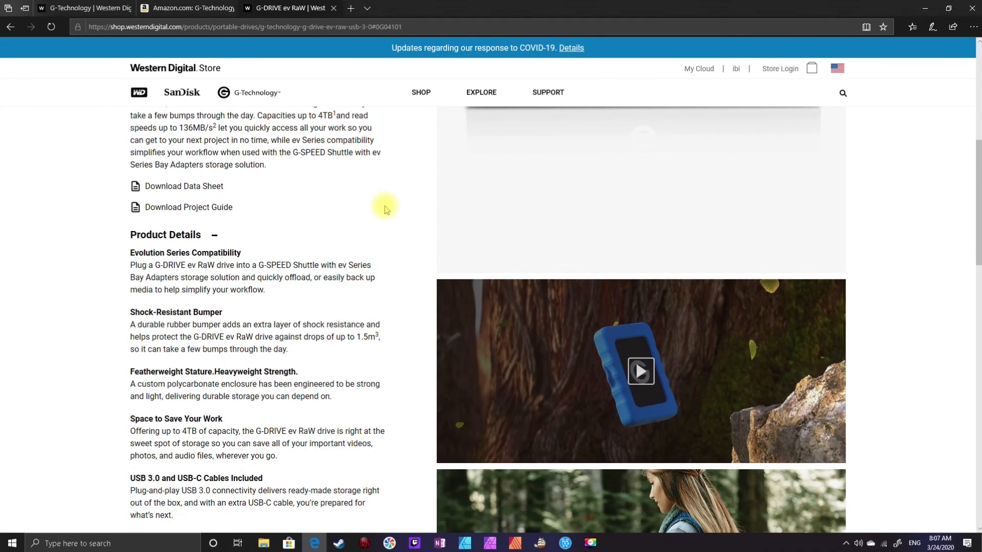
pyautogui.scroll(-6, 387, 208)
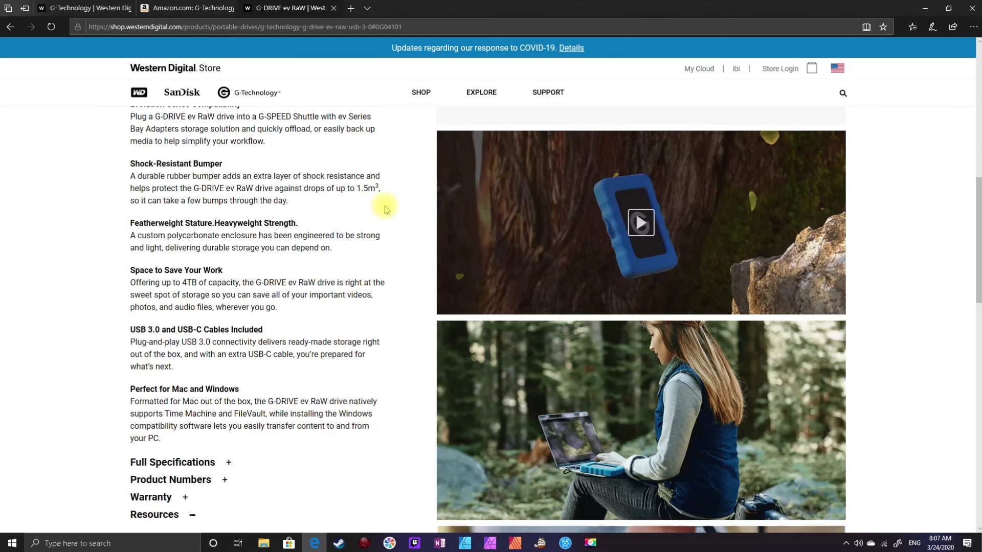